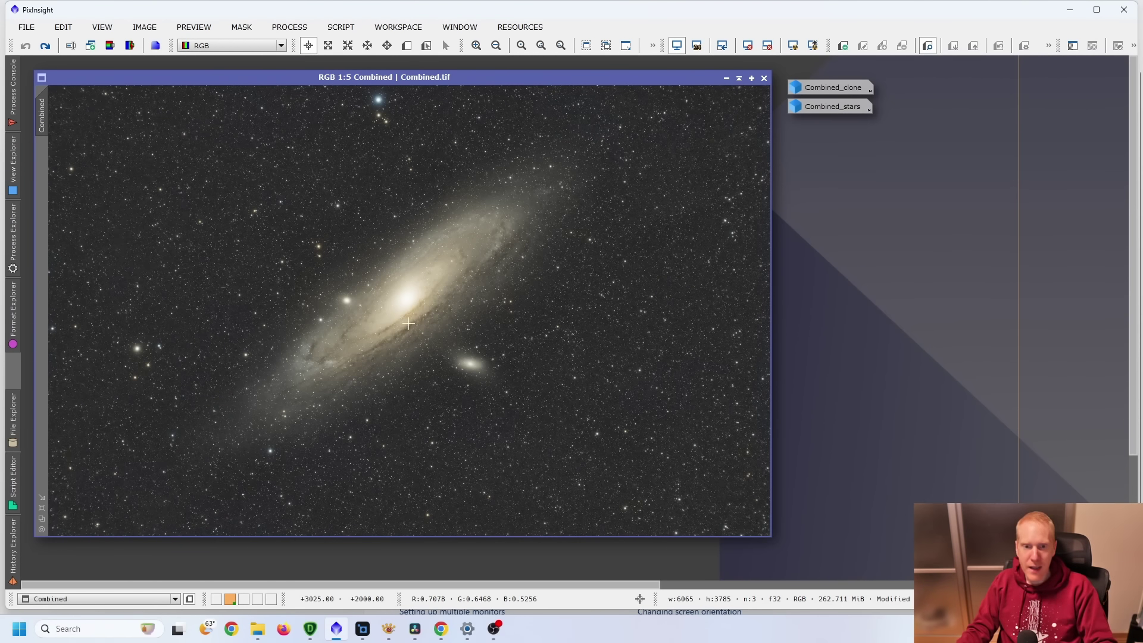
scroll(593, 171, "up", 4)
scroll(527, 173, "up", 1)
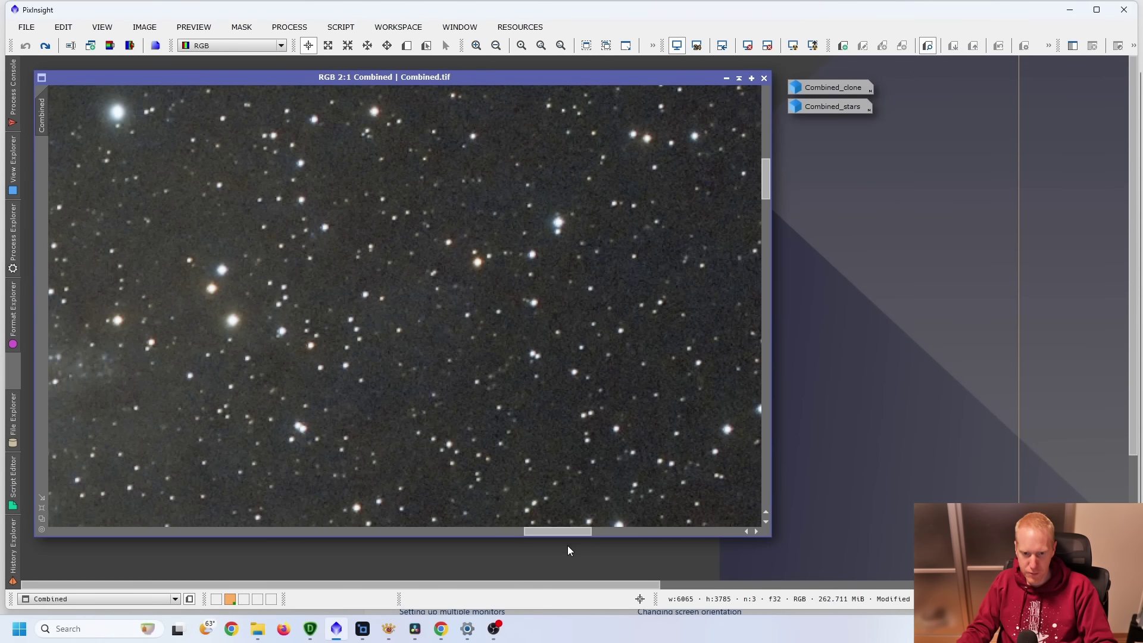
left_click_drag(567, 531, 519, 529)
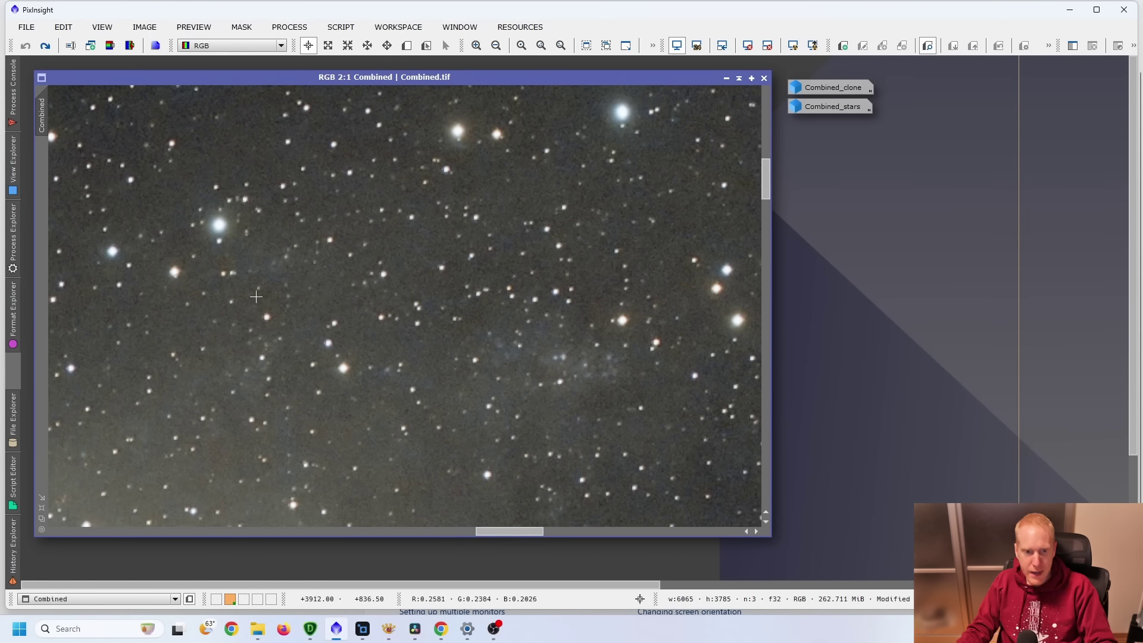
scroll(627, 245, "down", 2)
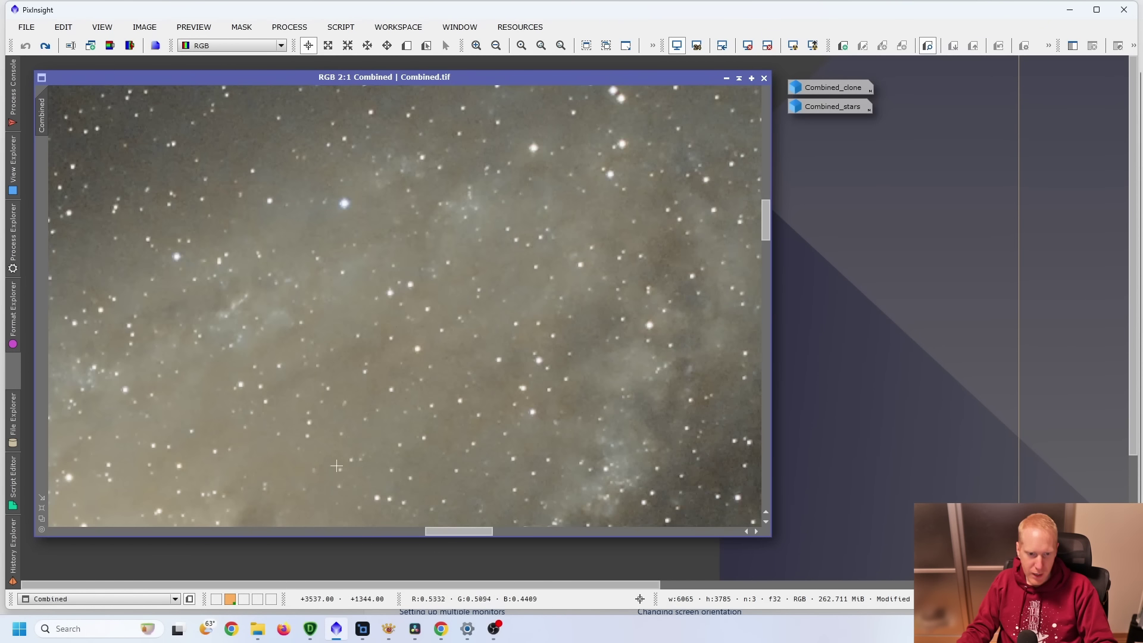
mouse_move(766, 238)
left_mouse_down()
mouse_move(763, 273)
mouse_move(761, 253)
left_mouse_up()
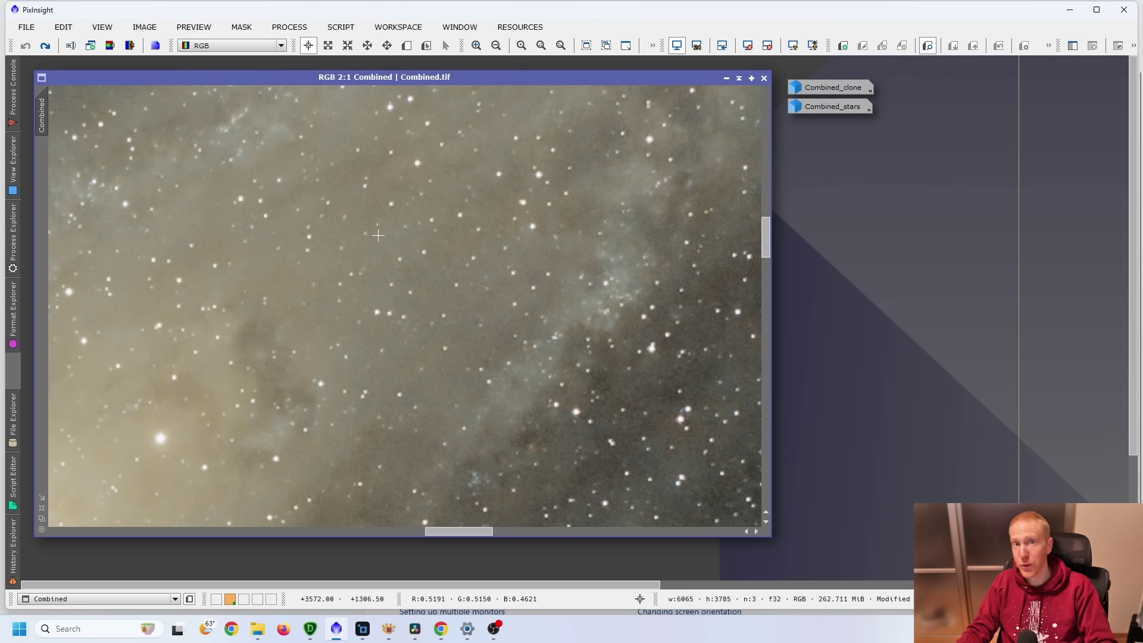
scroll(378, 238, "down", 5)
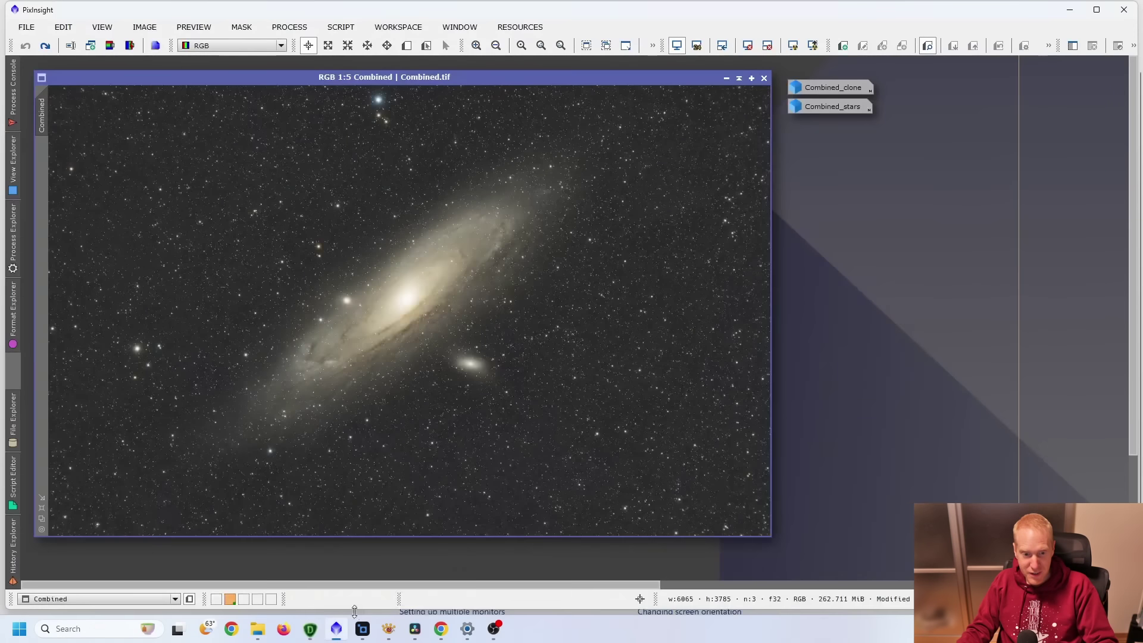
left_click(362, 628)
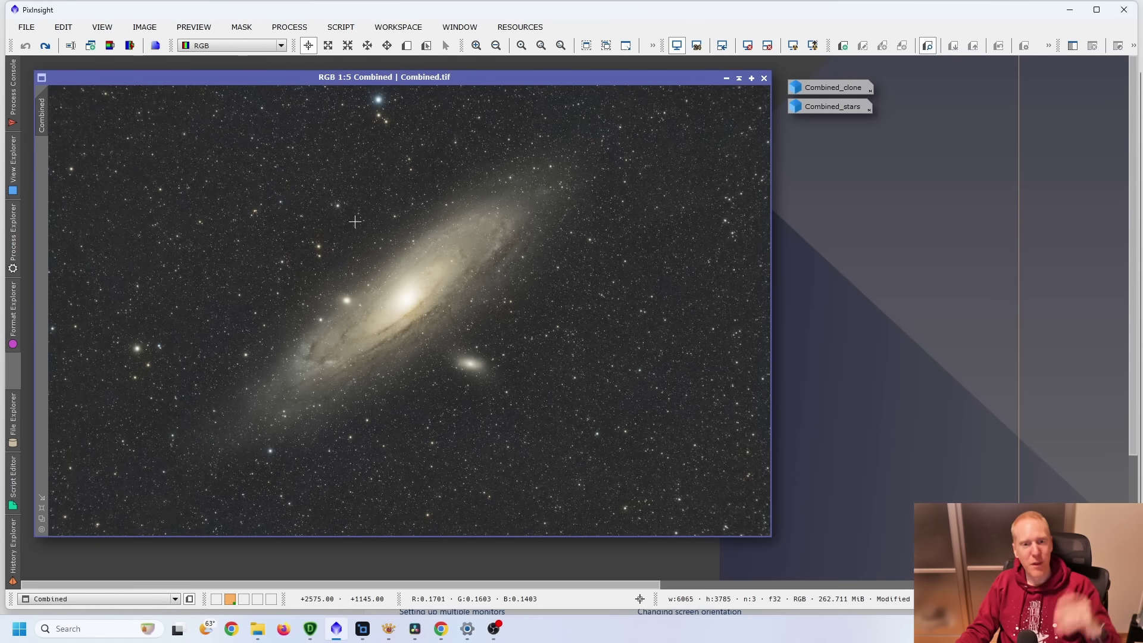
- Reapply star removal to the Andromeda image, then bring up DeNoise AI's side-by-side preview of Combined.tif
left_click(45, 46)
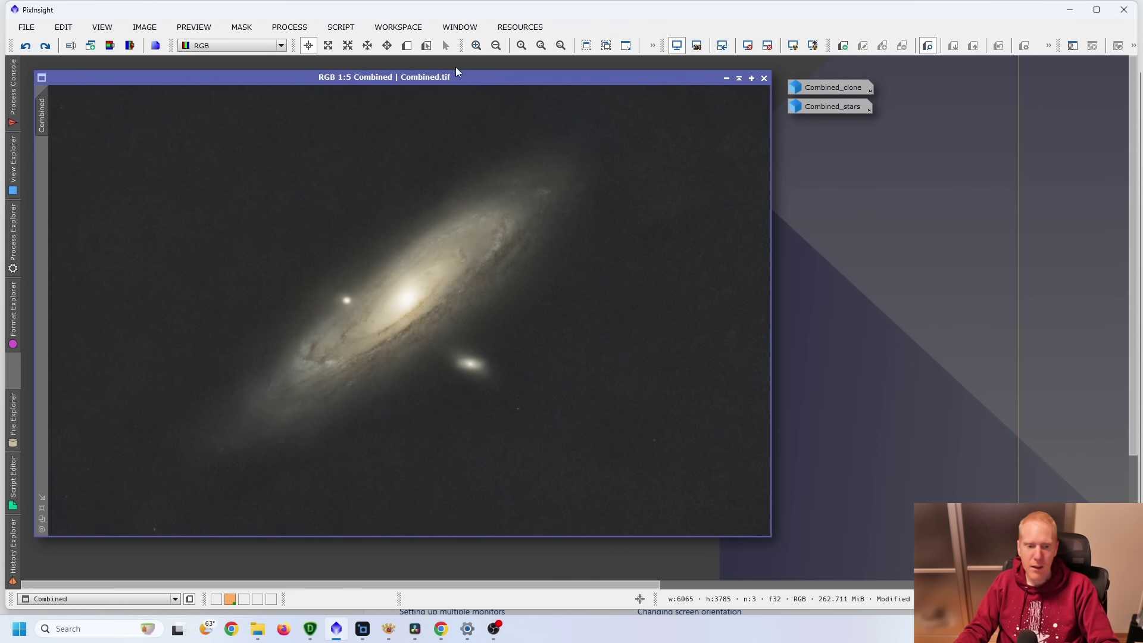
left_click(309, 639)
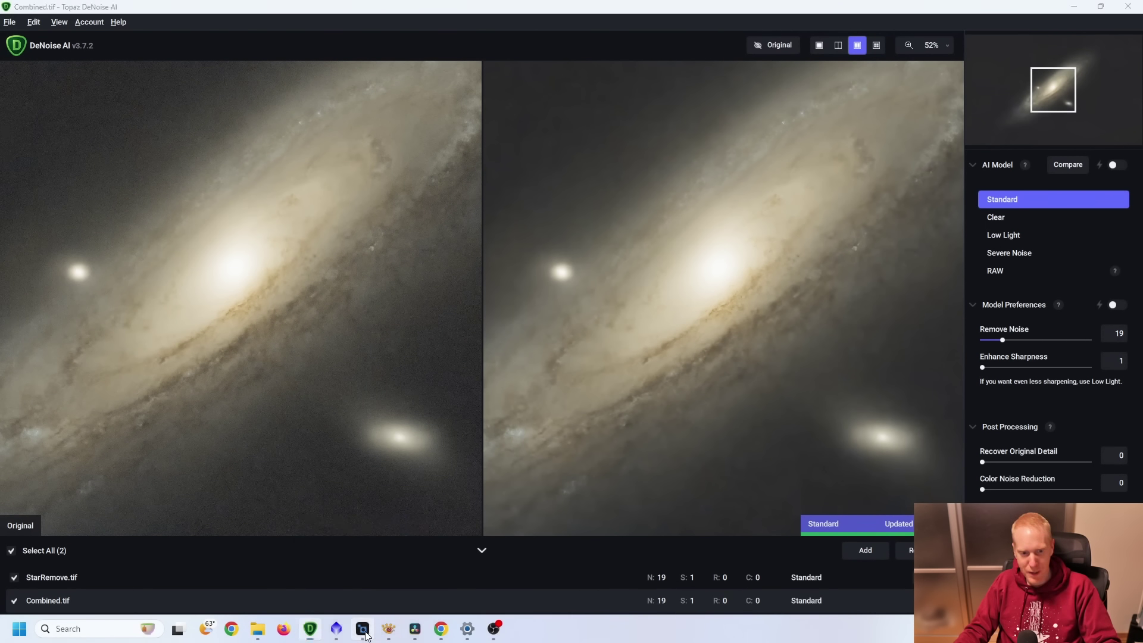
- Switch DeNoise AI's Model Preferences to automatic, raising Enhance Sharpness for Combined.tif to 42
left_click(367, 635)
key("alt+Tab")
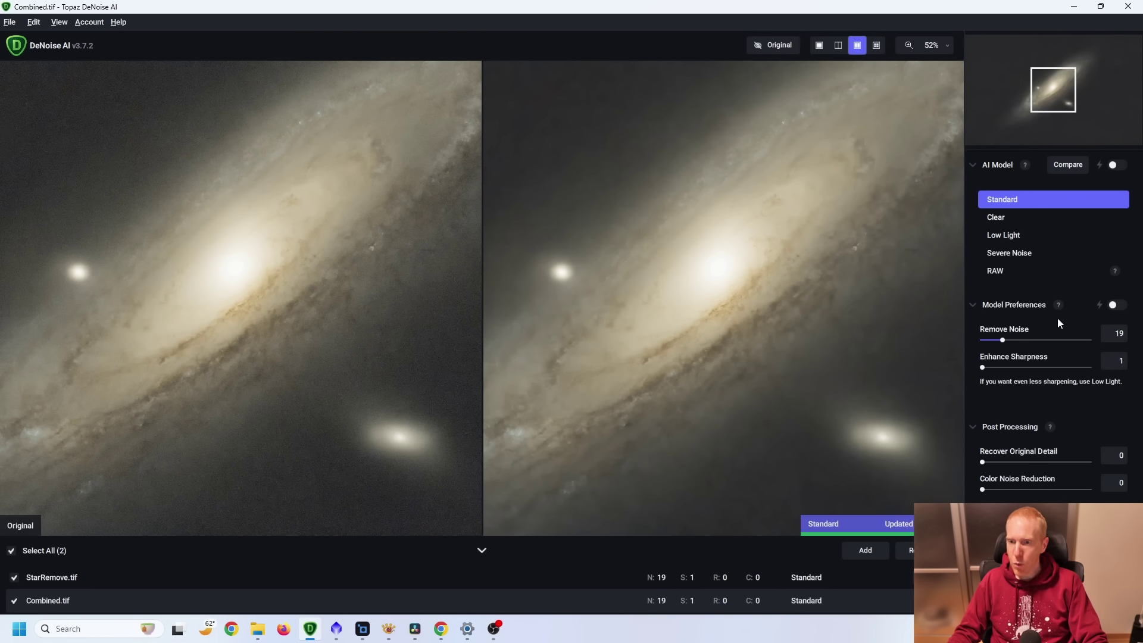
left_click(1122, 306)
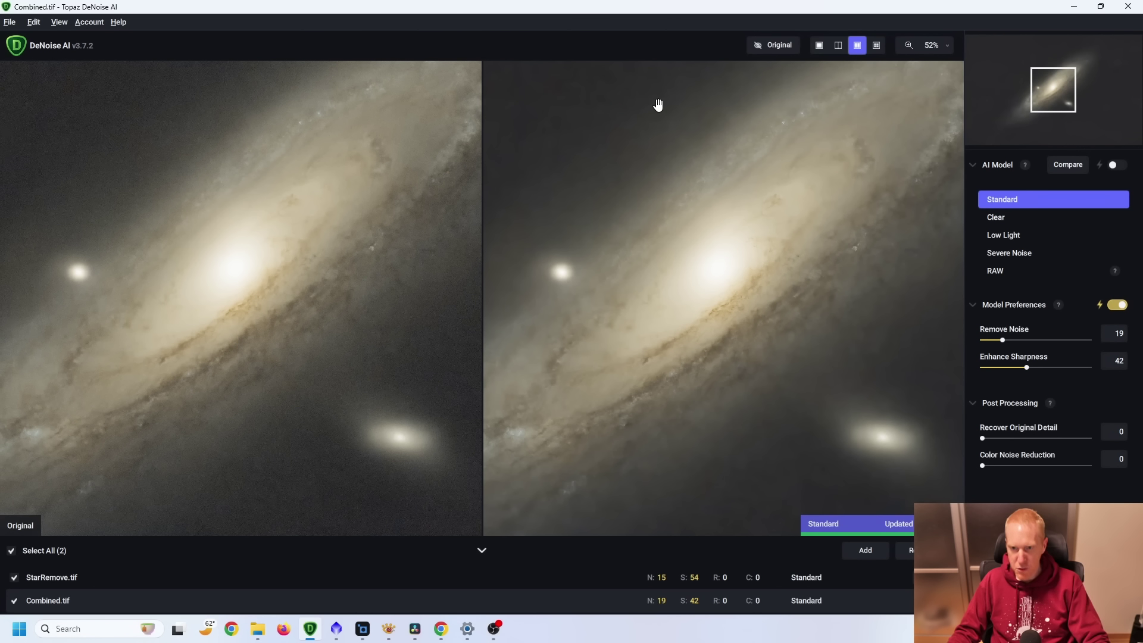
- Zoom into the galaxy core and compare the denoised preview against the original
scroll(779, 259, "up", 3)
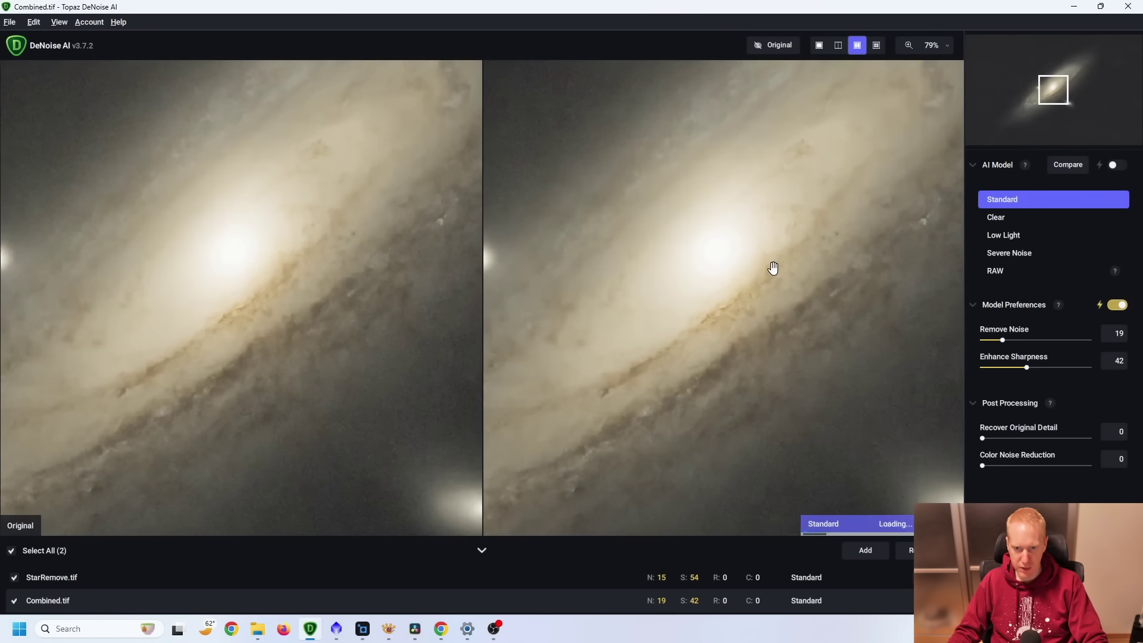
scroll(773, 268, "up", 4)
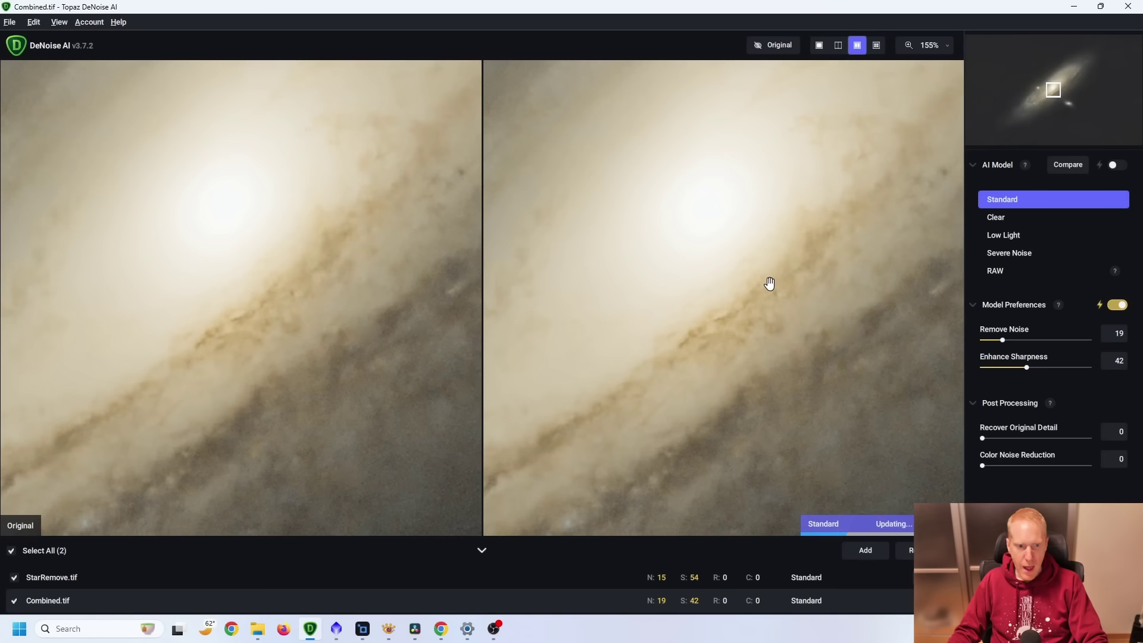
scroll(769, 283, "up", 1)
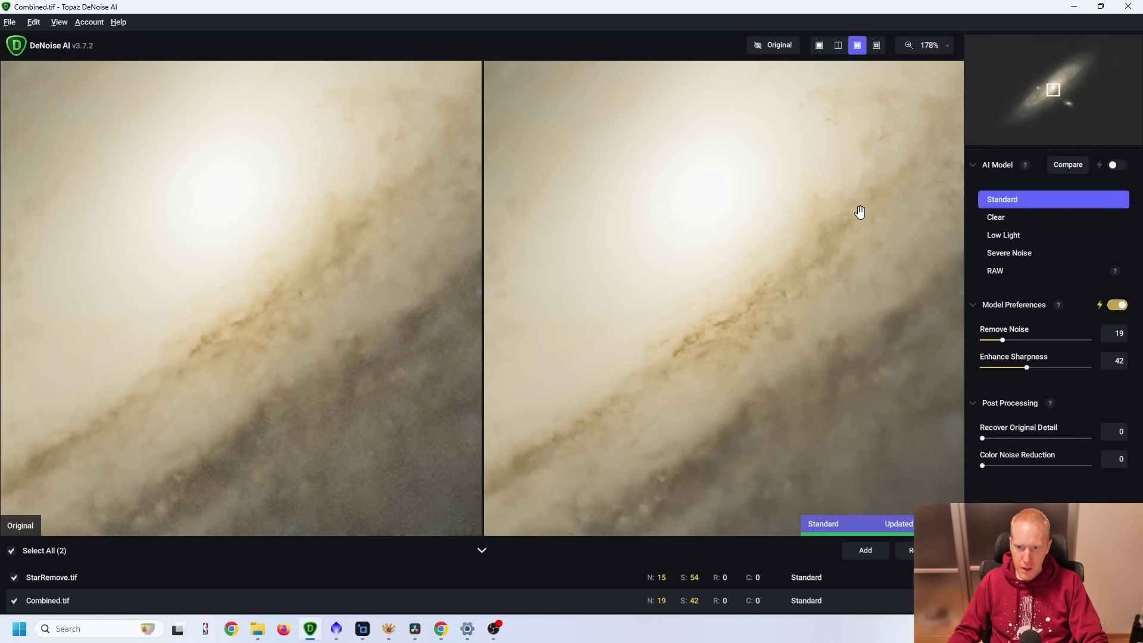
left_click_drag(857, 216, 783, 311)
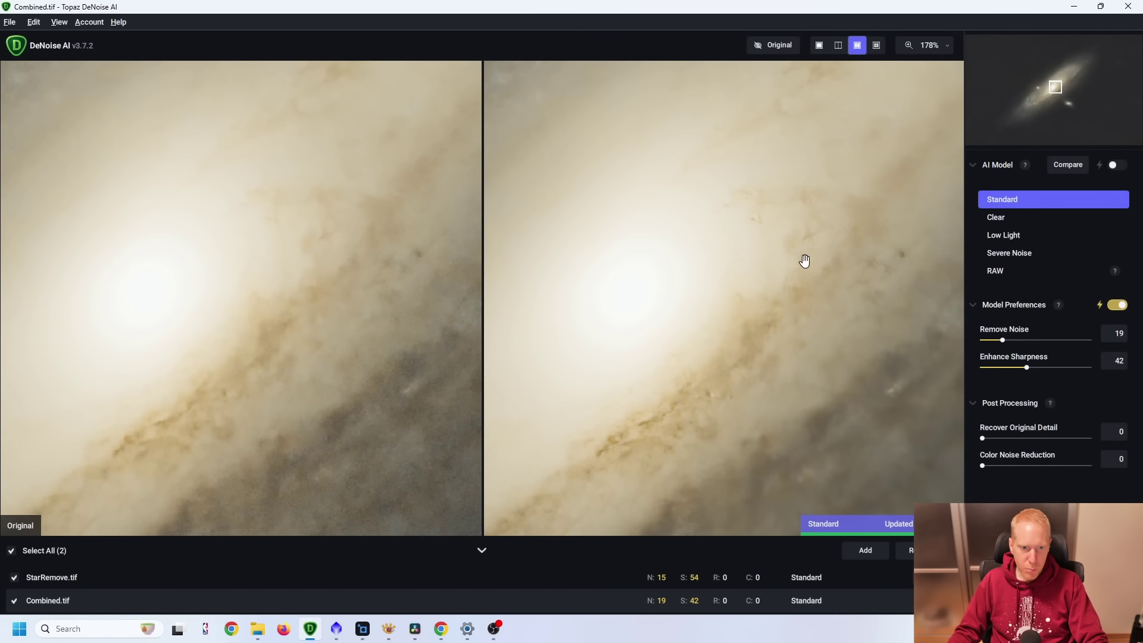
left_click_drag(748, 337, 771, 317)
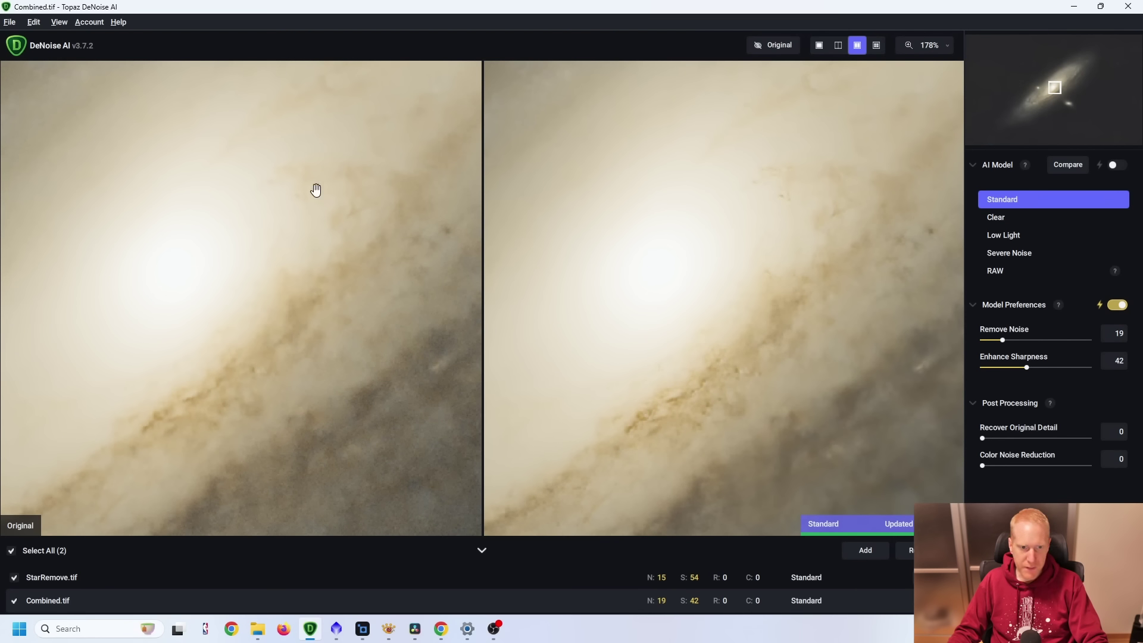
left_click(825, 152)
left_click(822, 158)
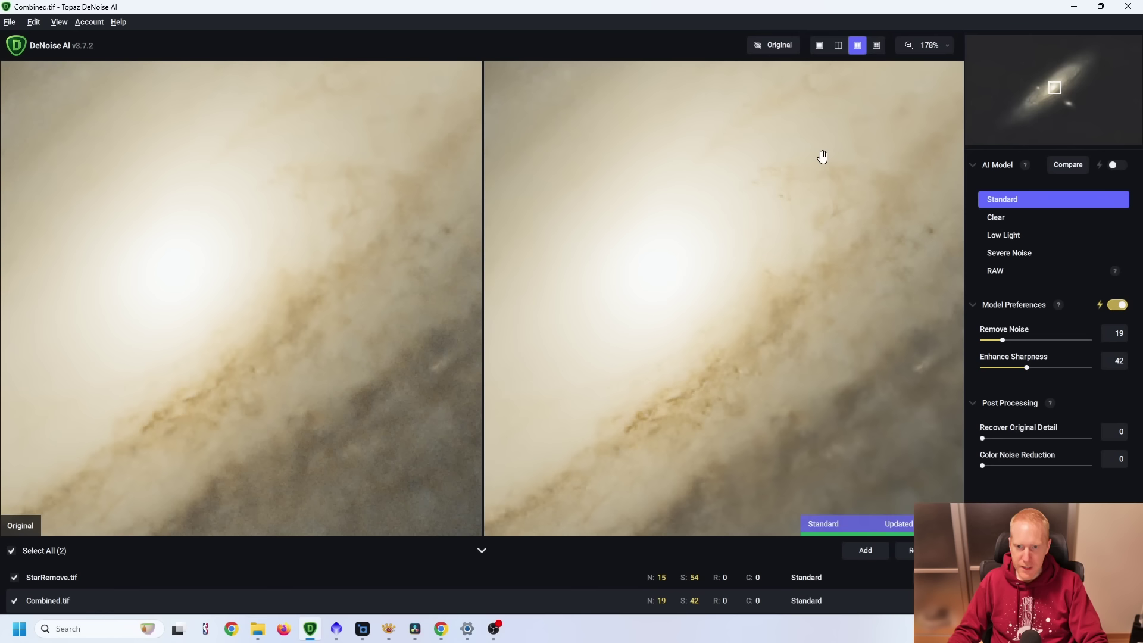
left_click(821, 159)
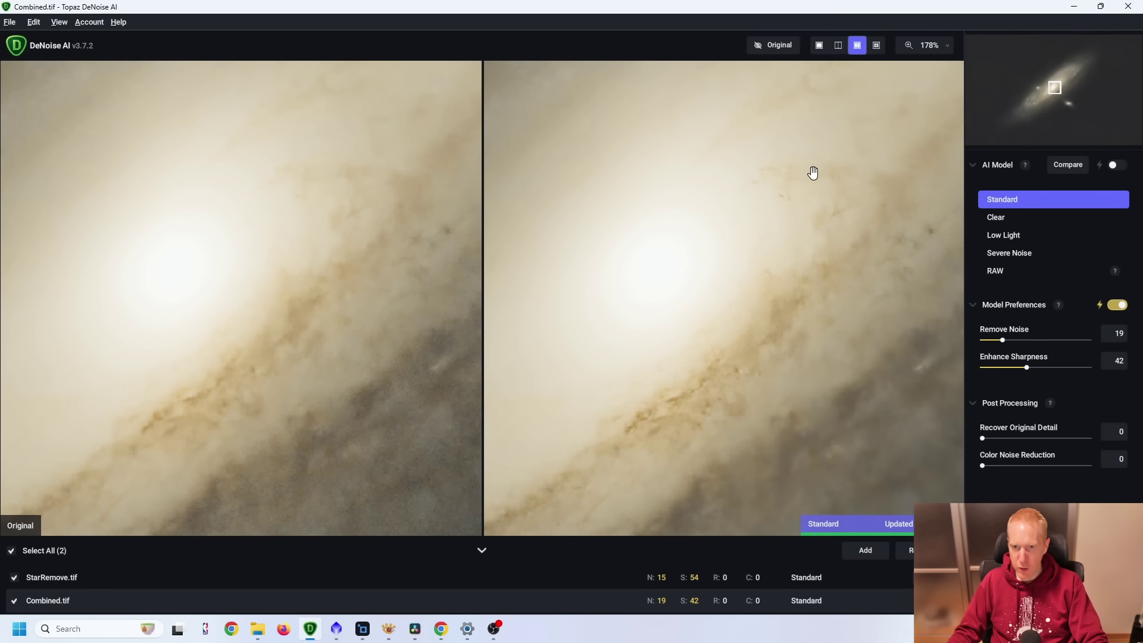
left_click(815, 175)
- Zoom further into the bright core and compare its detail with the original again
scroll(814, 164, "up", 4)
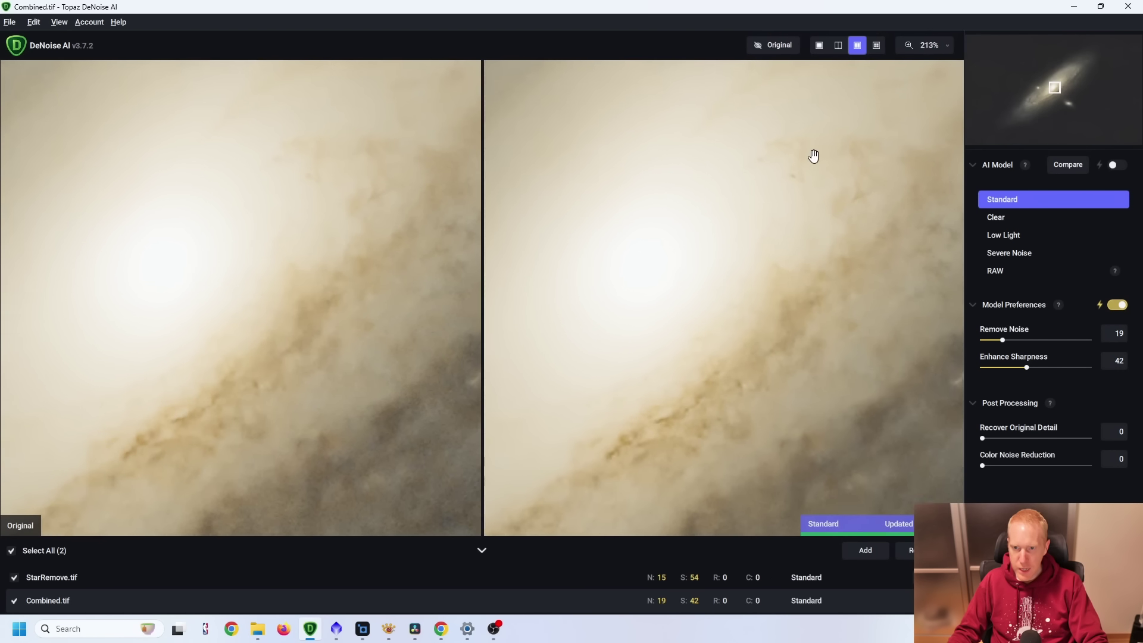
scroll(813, 156, "up", 1)
left_click_drag(849, 158, 722, 339)
left_click(711, 302)
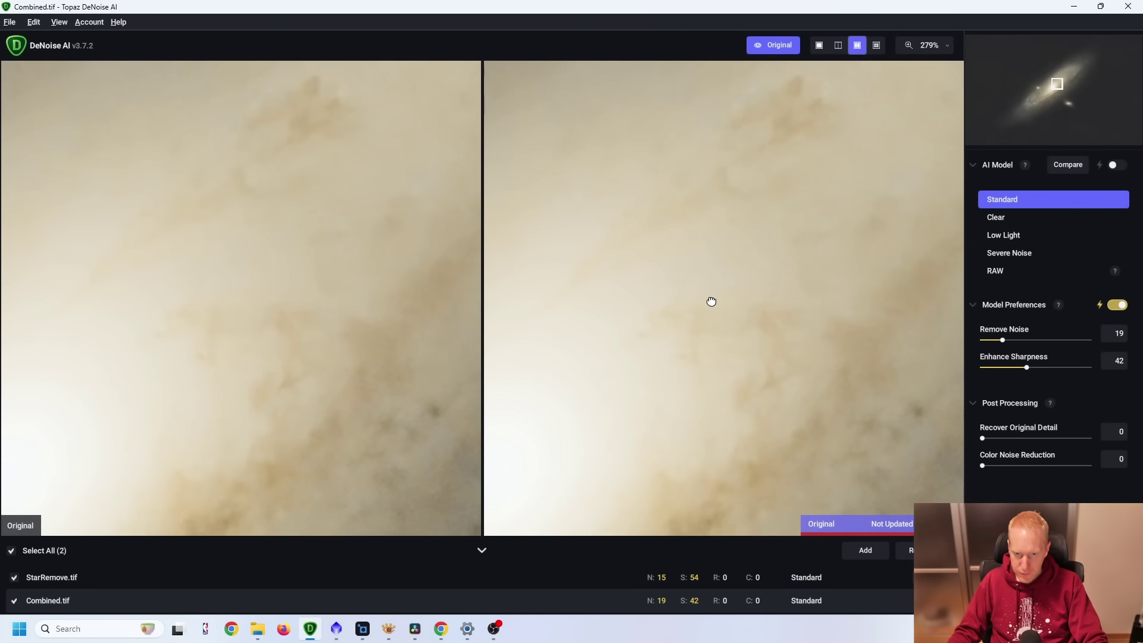
left_click(719, 351)
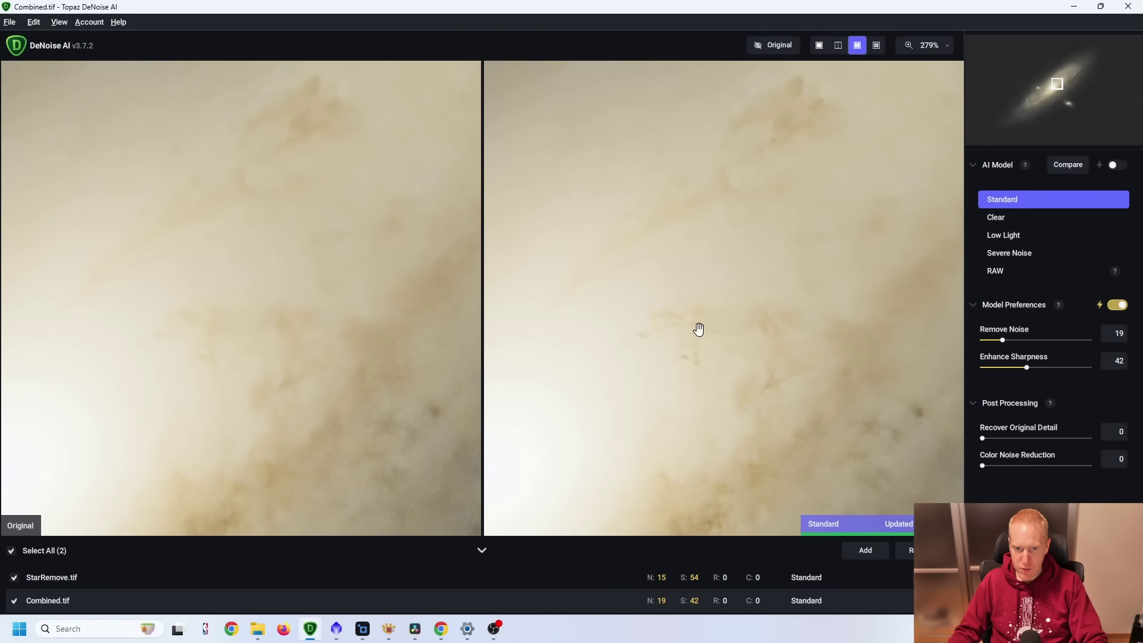
left_click(724, 343)
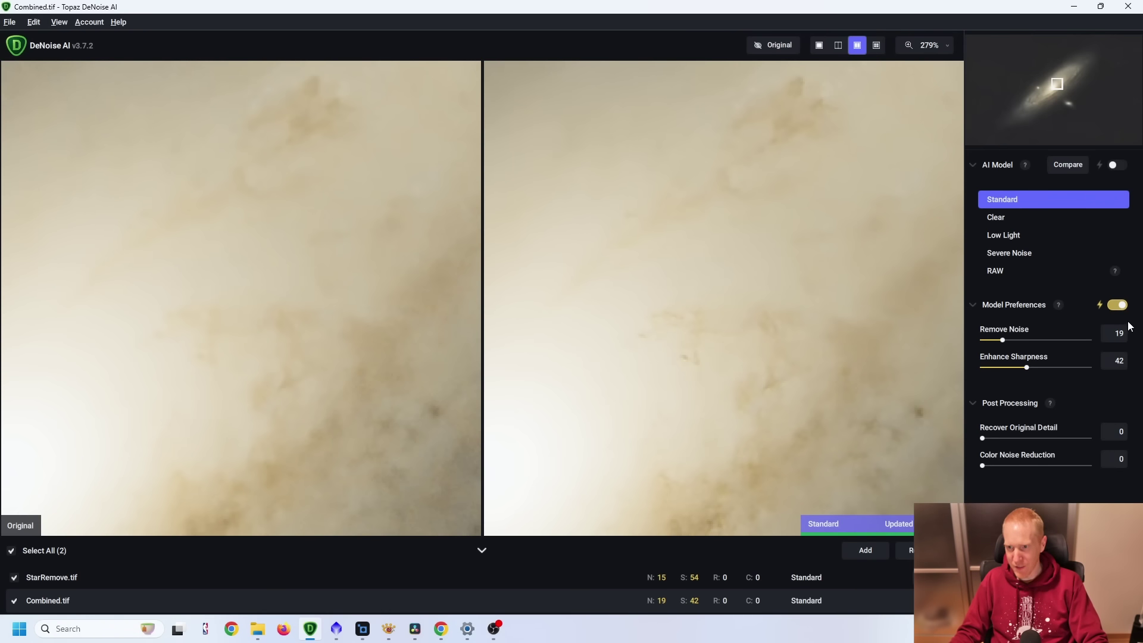
left_click(1118, 305)
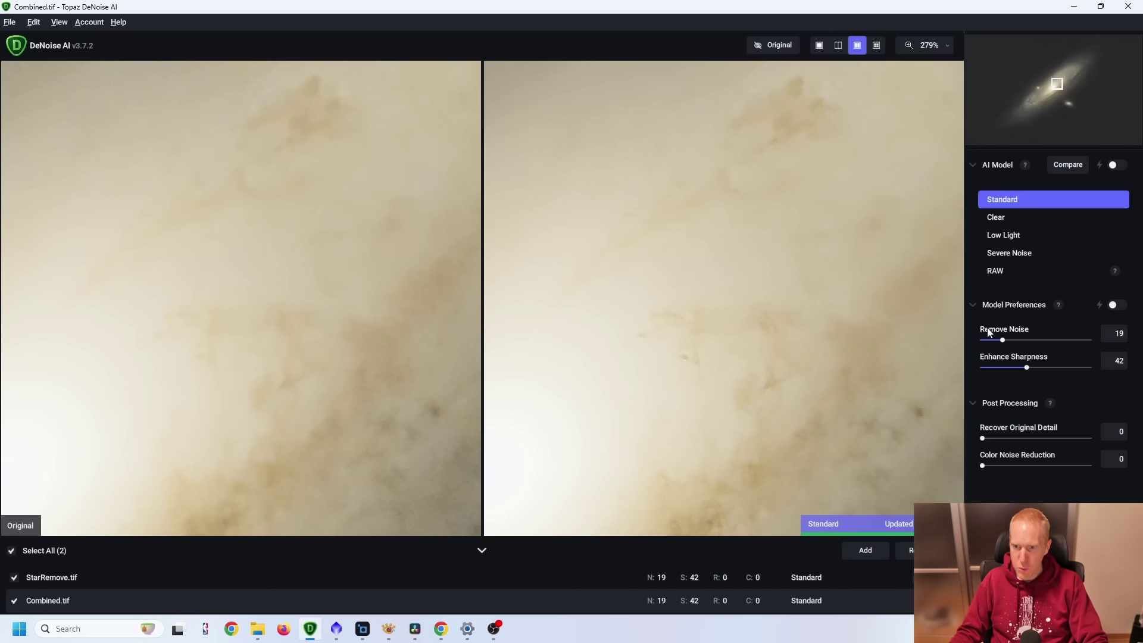
left_click_drag(1027, 368, 923, 375)
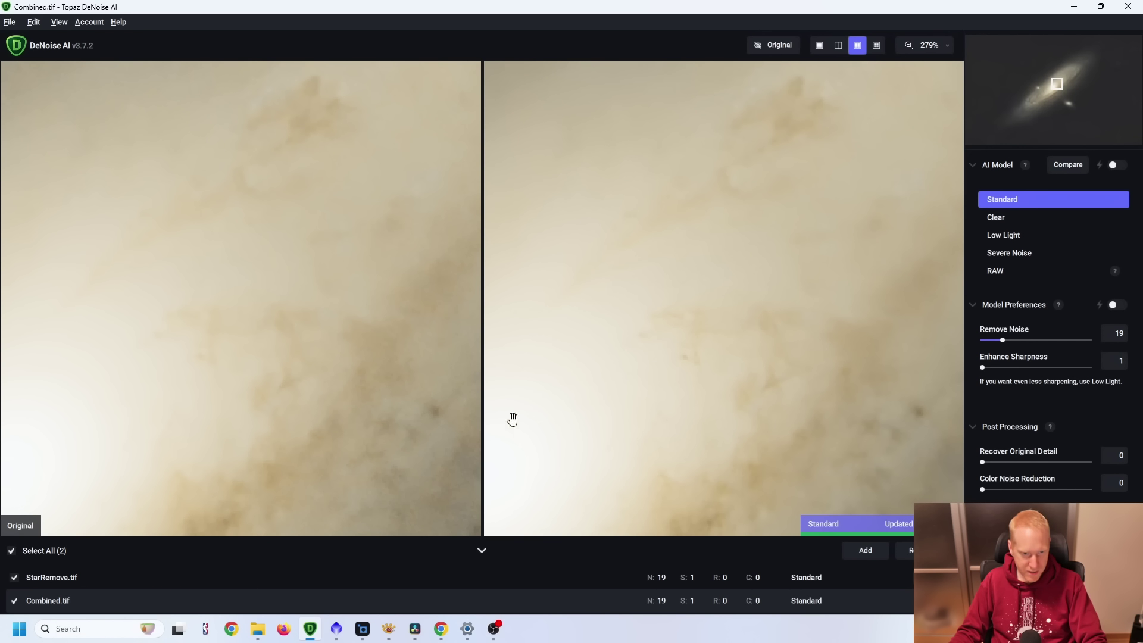
left_click(721, 351)
scroll(730, 238, "down", 2)
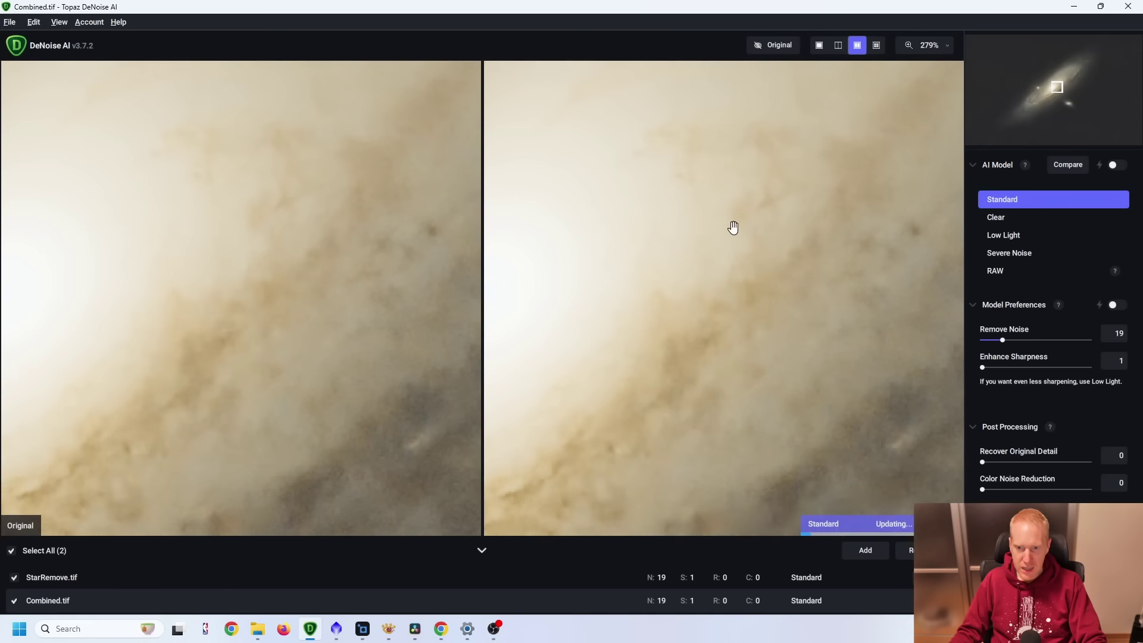
scroll(816, 408, "down", 1)
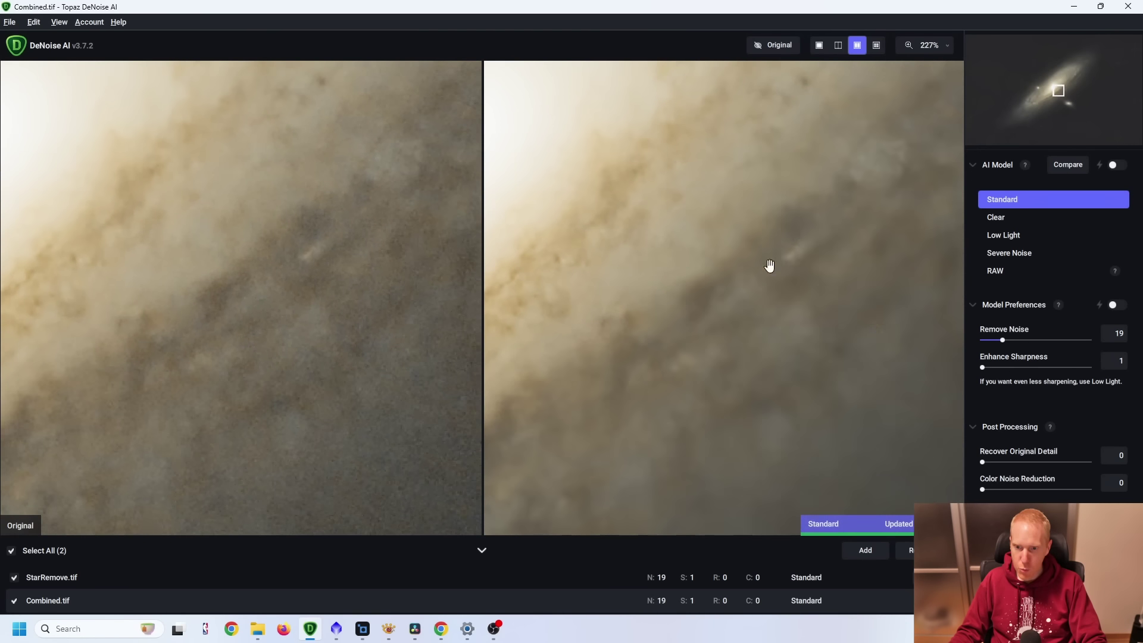
left_click_drag(575, 451, 803, 226)
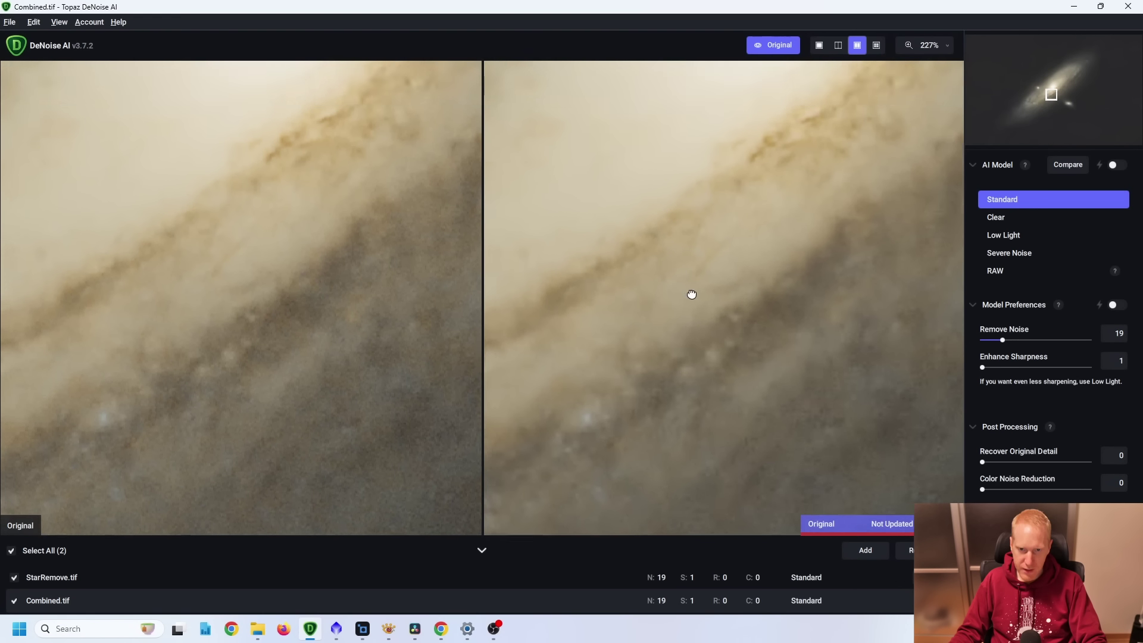
left_click_drag(688, 294, 624, 464)
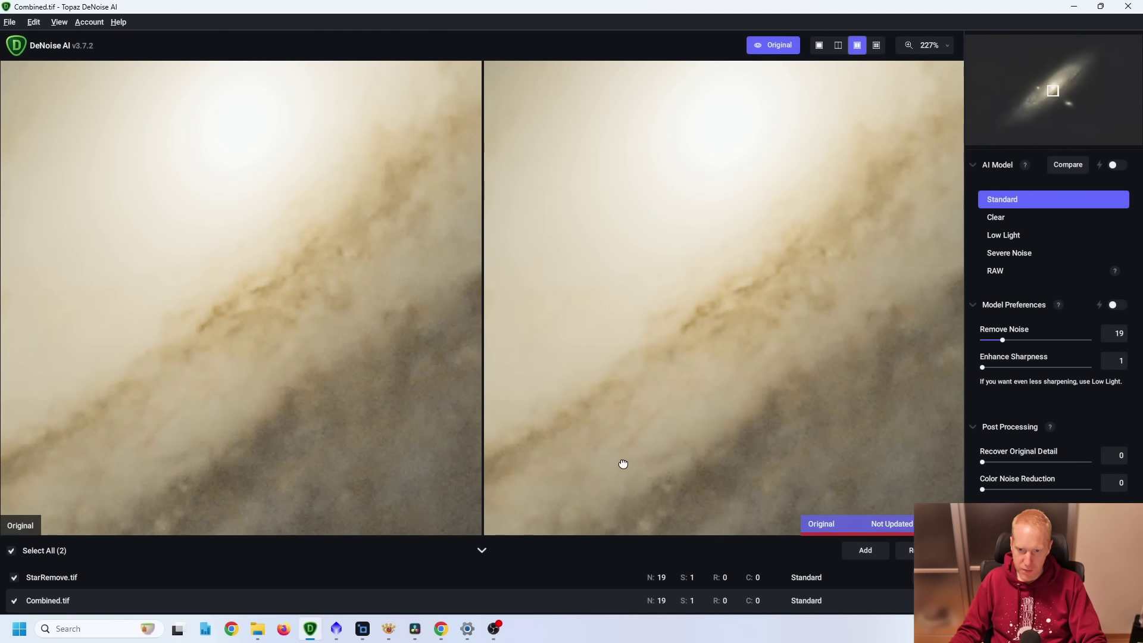
left_click(780, 311)
scroll(762, 294, "up", 2)
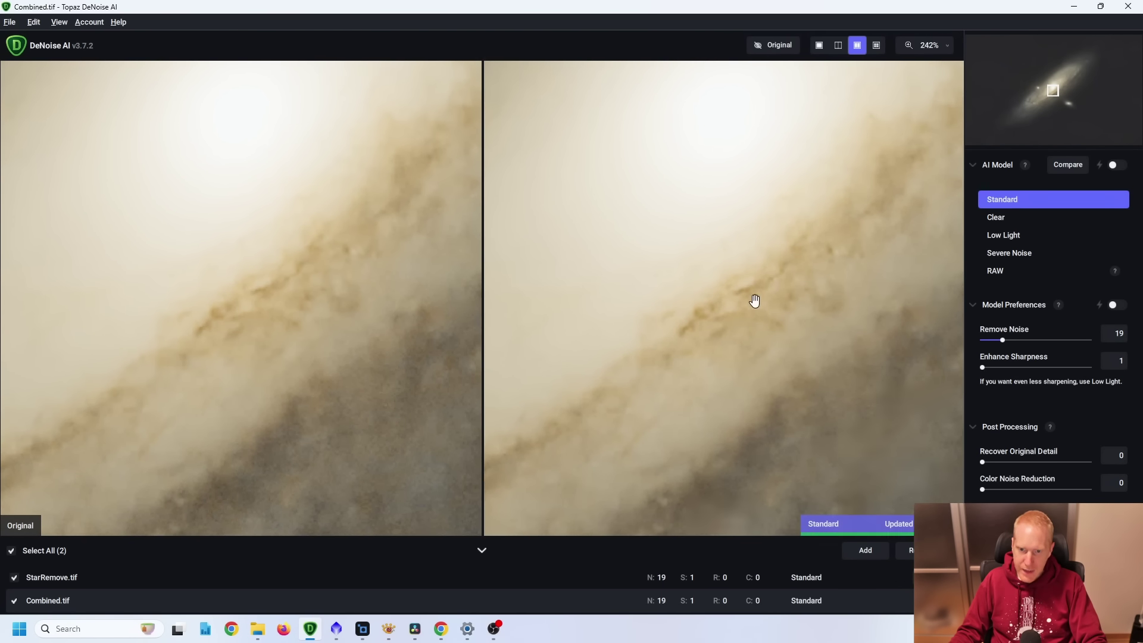
left_click(828, 272)
left_click(806, 278)
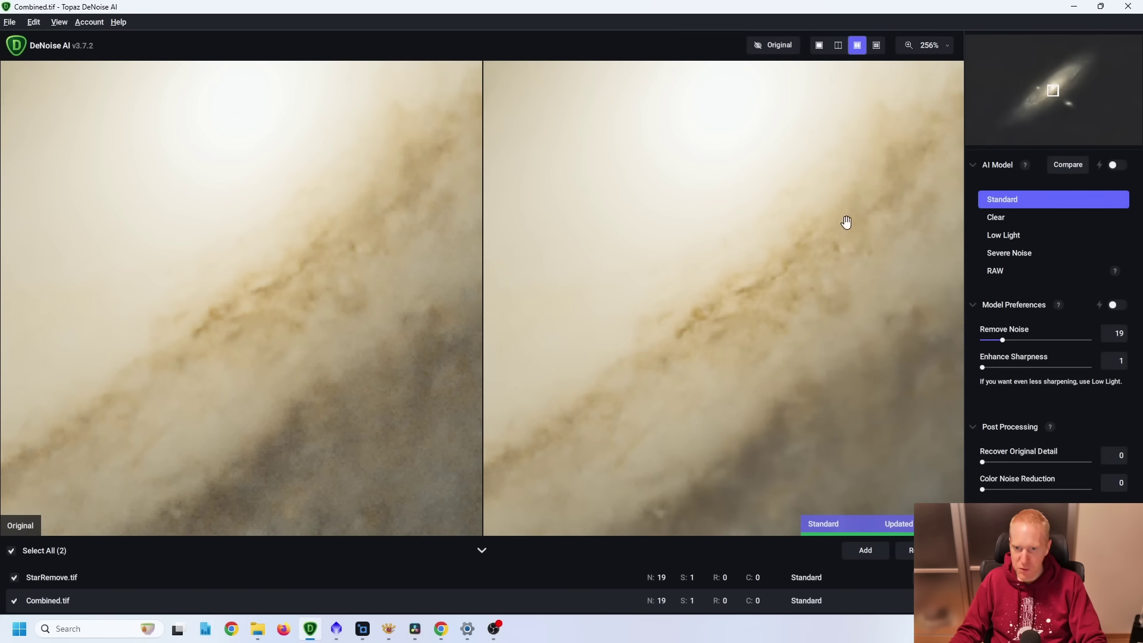
left_click_drag(847, 209, 755, 387)
left_click(854, 265)
left_click_drag(878, 234, 734, 138)
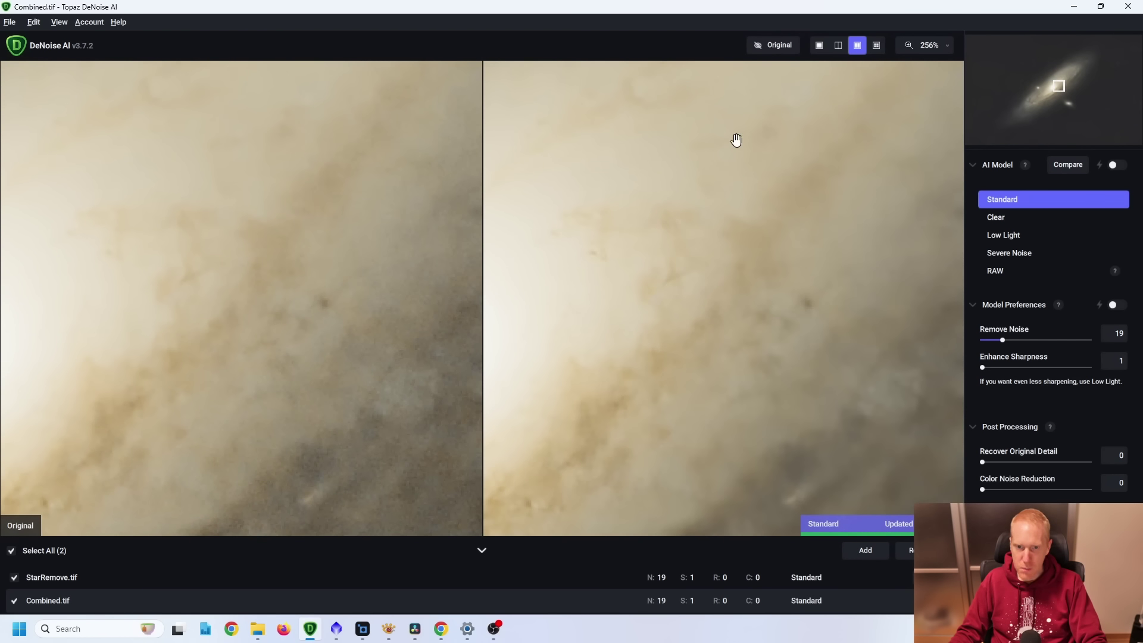
left_click(739, 202)
left_click(677, 188)
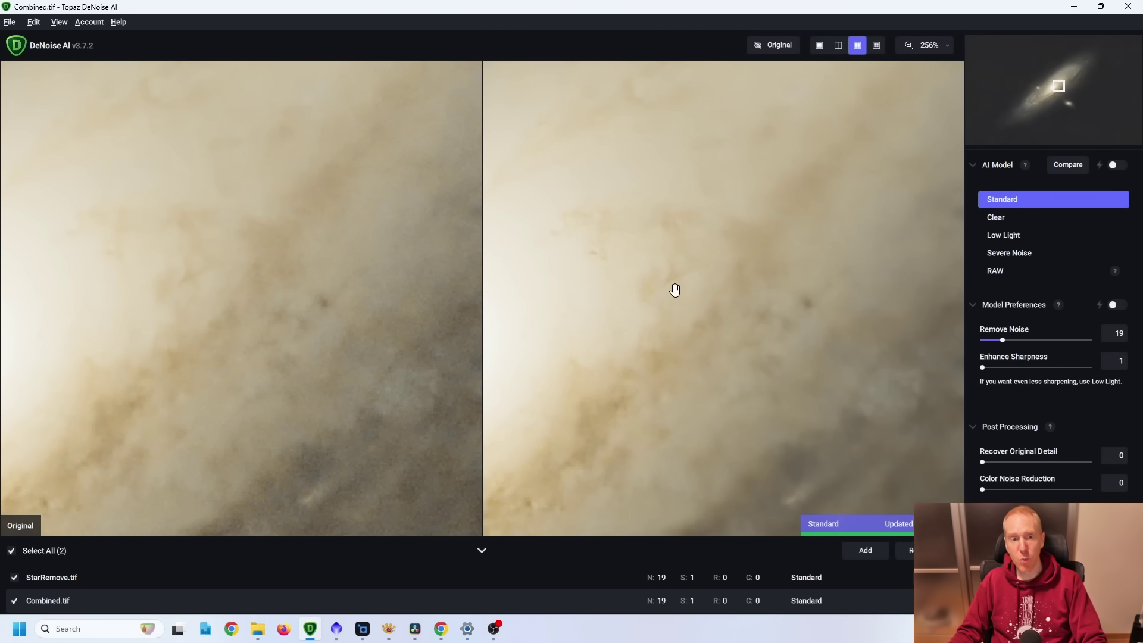
scroll(750, 390, "down", 1)
scroll(751, 390, "down", 8)
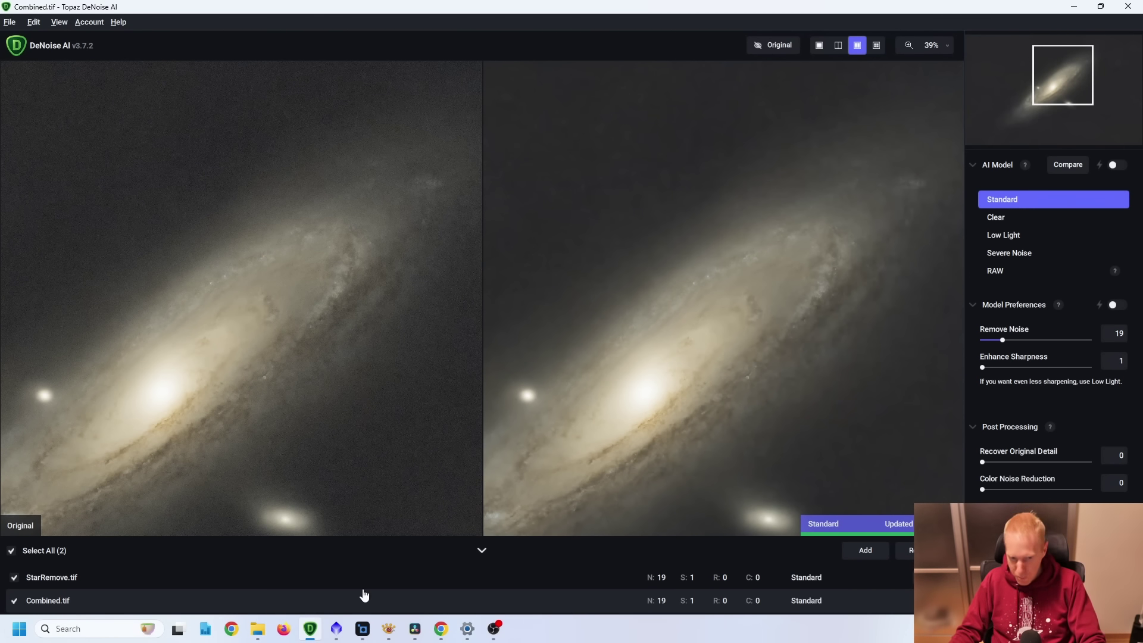
mouse_move(364, 638)
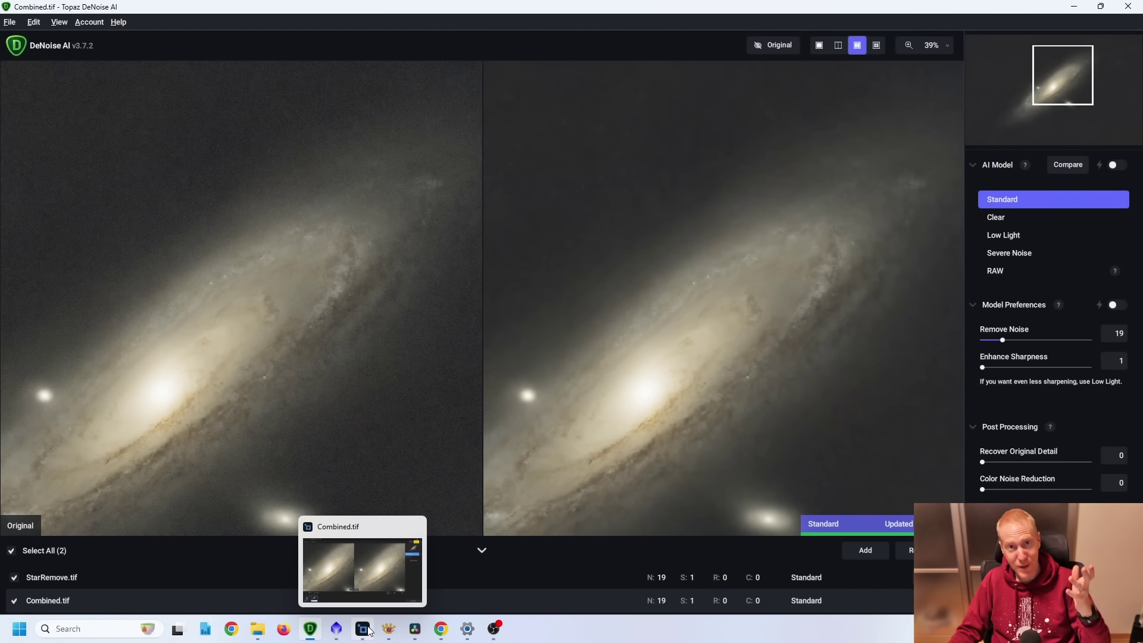
- Bring Topaz Photo AI forward, showing Combined.tif with its Denoise enhancement side by side
left_click(369, 631)
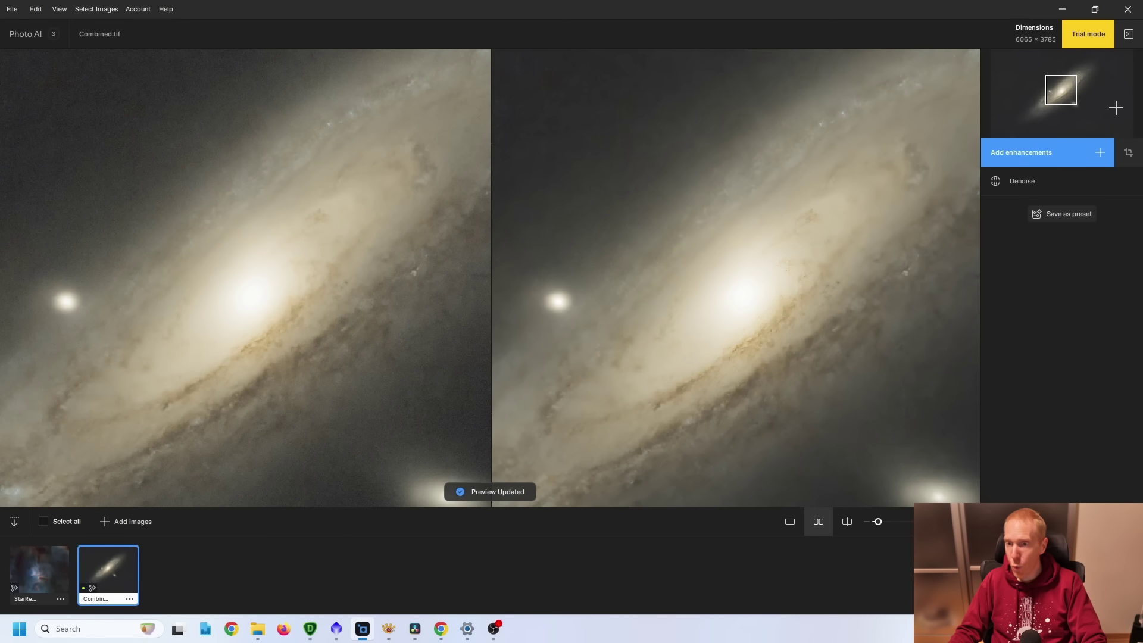
- Open the Denoise settings (Normal, Strength 29, Minor Deblur 15) and pan across the galaxy
mouse_move(1066, 177)
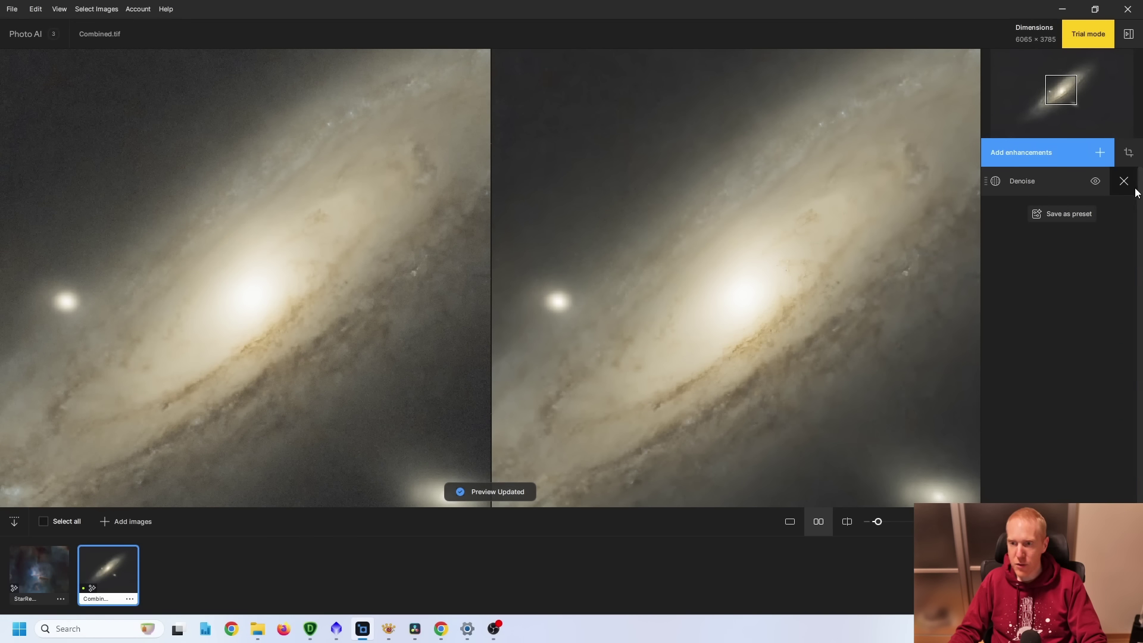
left_click(1041, 184)
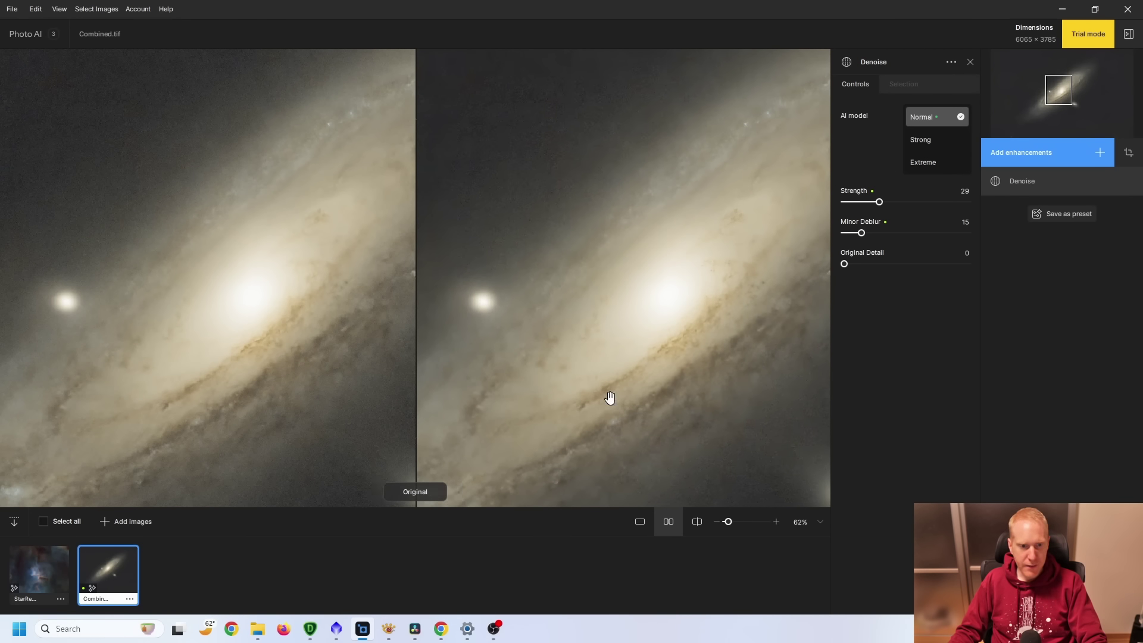
left_click_drag(602, 396, 543, 309)
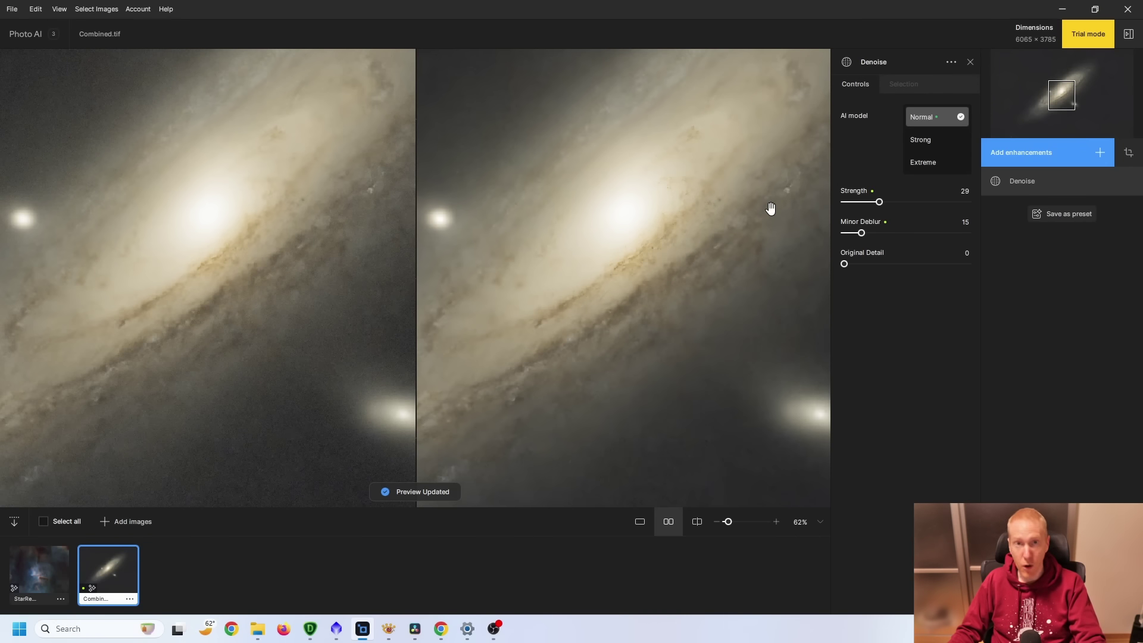
scroll(625, 187, "up", 5)
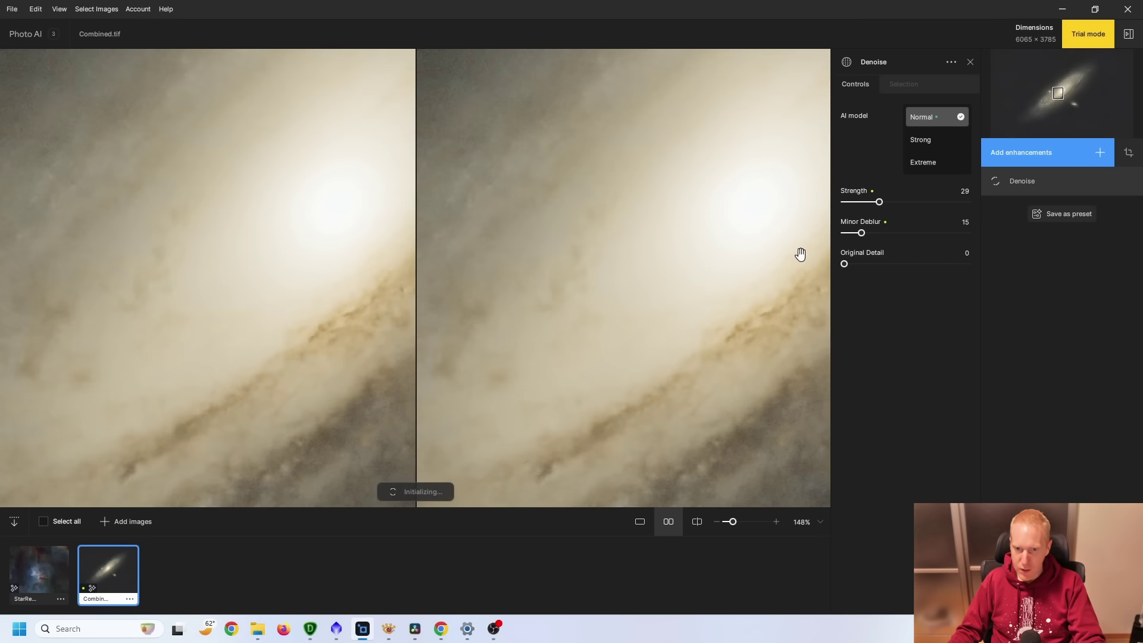
left_click_drag(800, 254, 558, 196)
scroll(801, 293, "up", 3)
left_click_drag(721, 344, 719, 259)
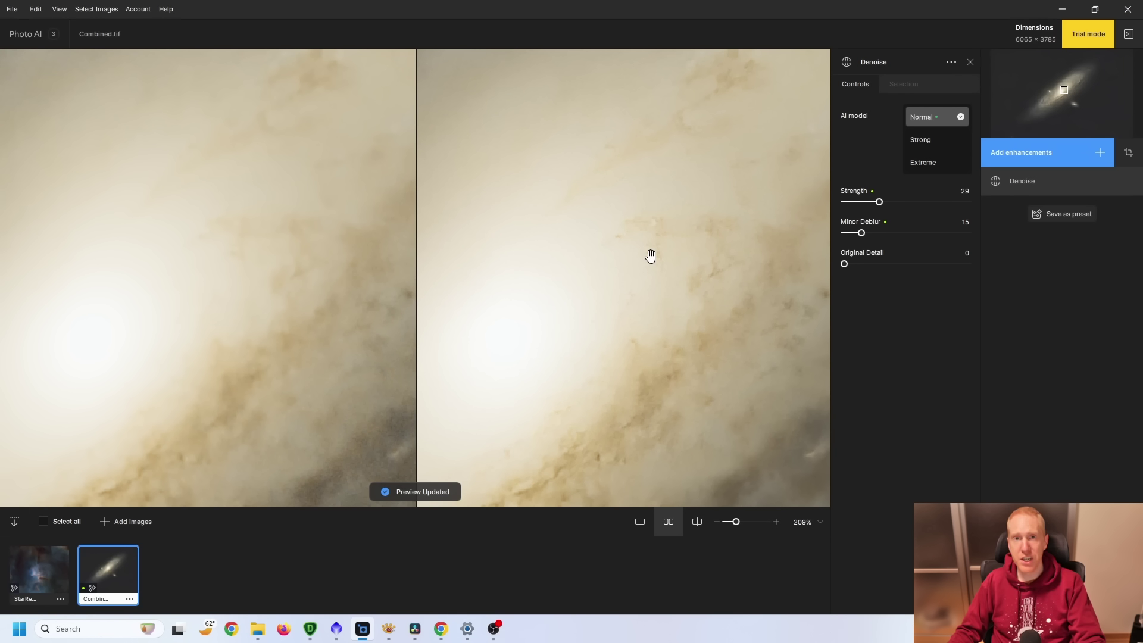
left_click_drag(695, 326, 696, 168)
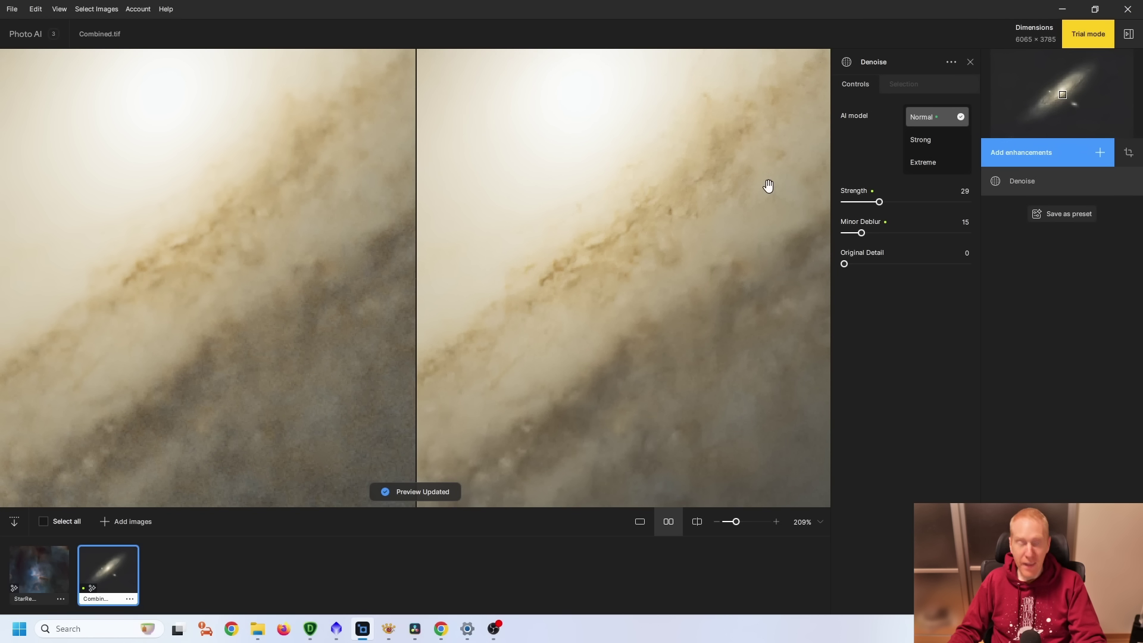
left_click_drag(768, 185, 755, 240)
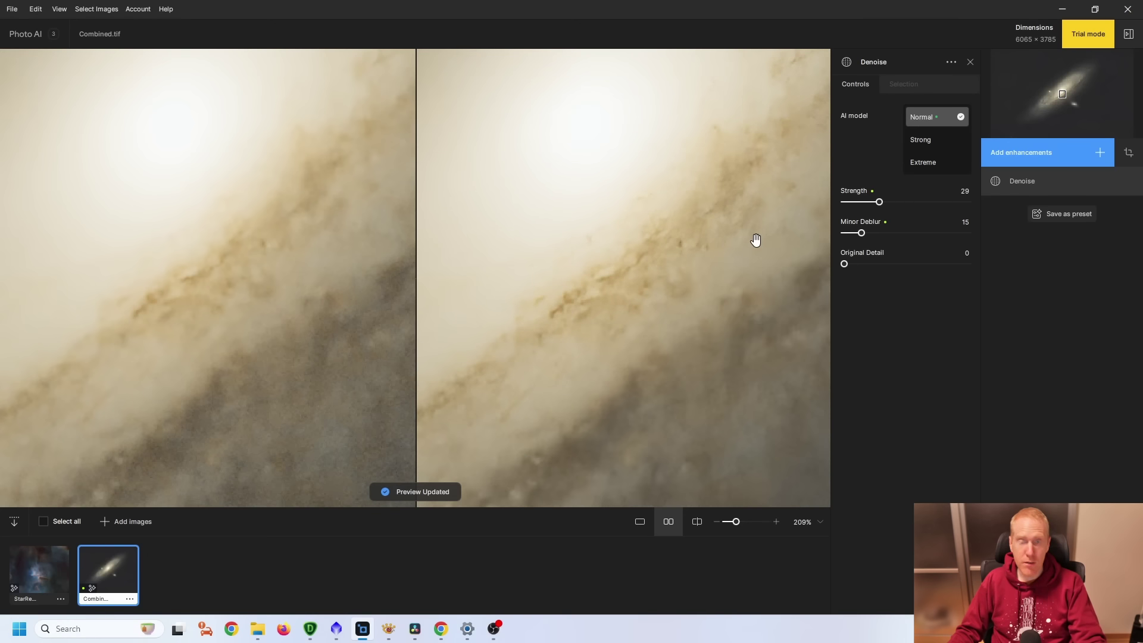
- After checking DeNoise AI, lower Photo AI's Minor Deblur from 15 to 1, keeping Strength 29
left_click(309, 629)
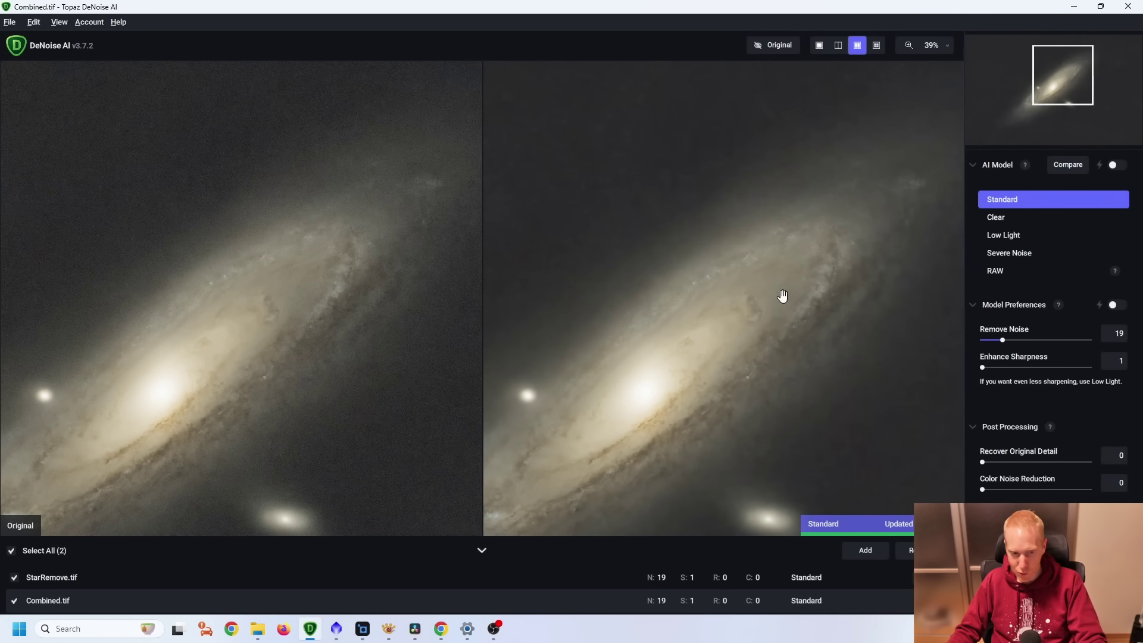
left_click(363, 628)
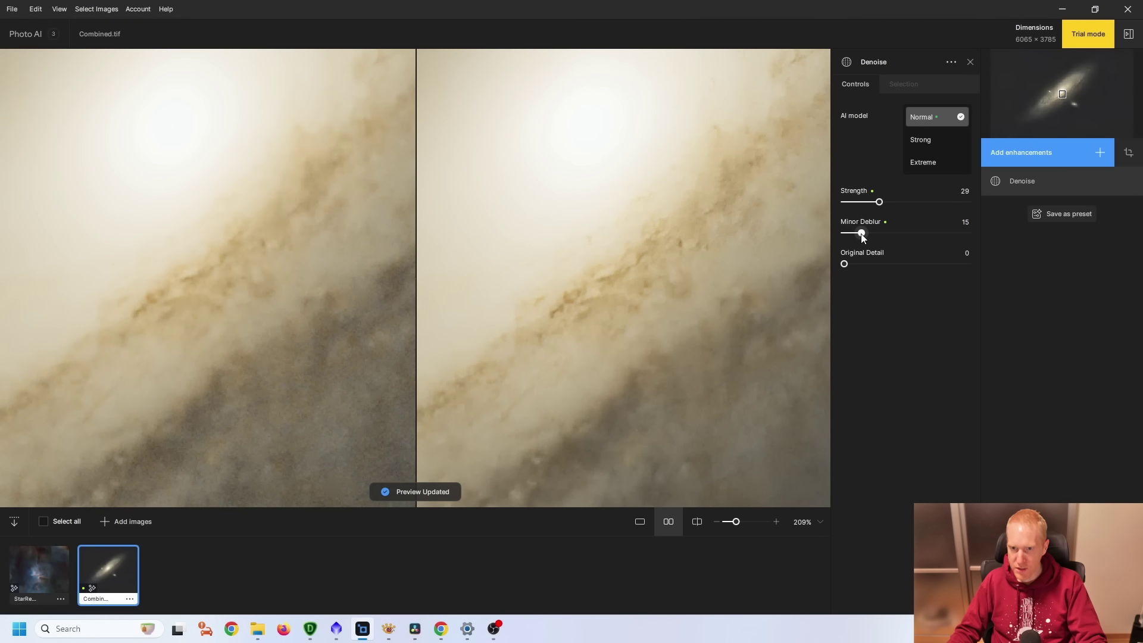
left_click_drag(861, 233, 756, 235)
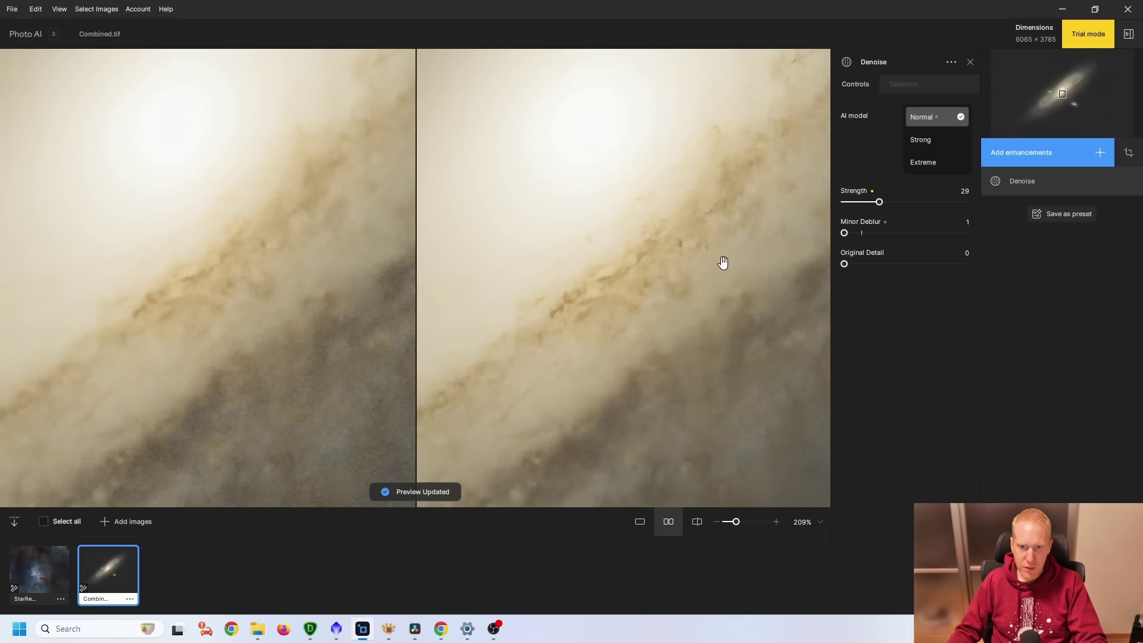
left_click_drag(769, 192, 739, 298)
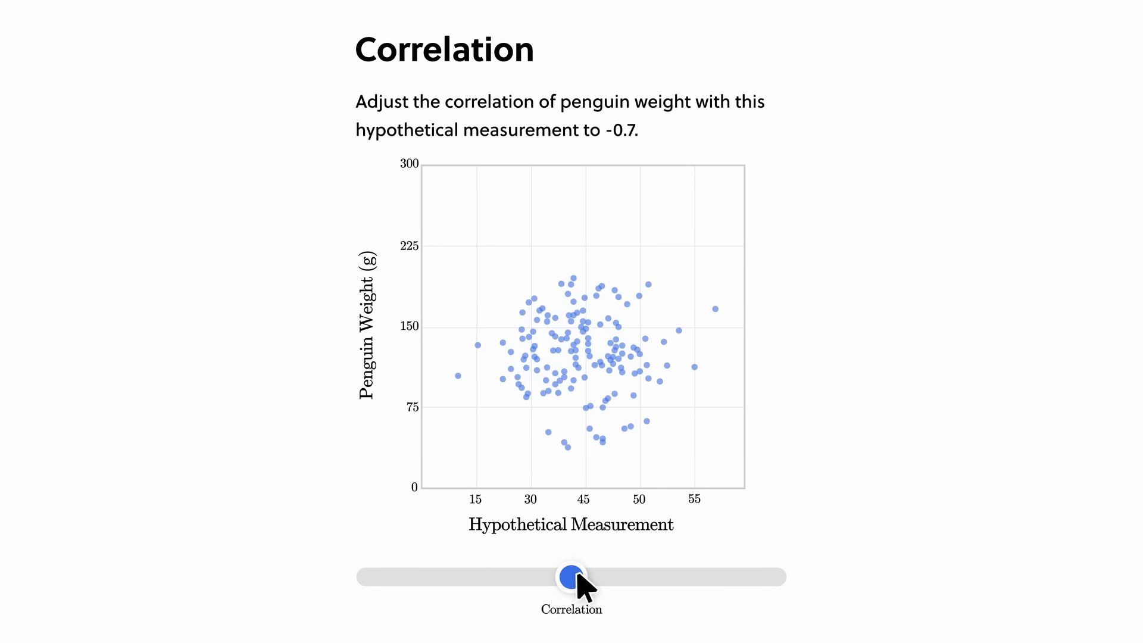
- Set the penguin weight correlation to 0.4 with the scatter plot slider
left_click_drag(580, 575, 447, 577)
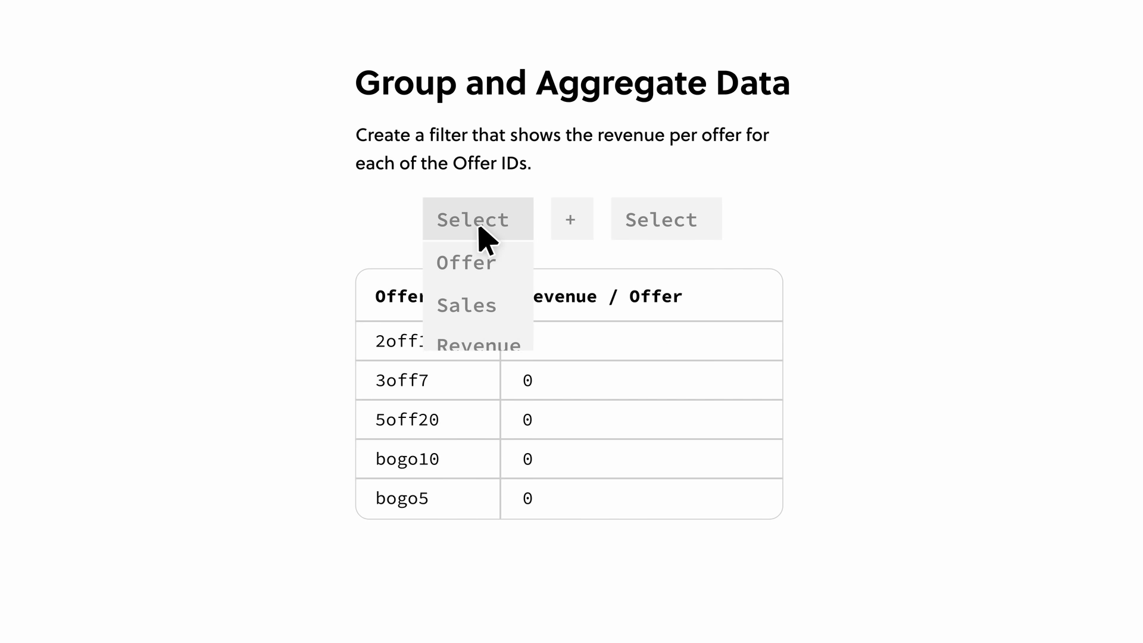
- Choose Revenue as the first filter field and open the arithmetic operator list
left_click(497, 348)
left_click(570, 221)
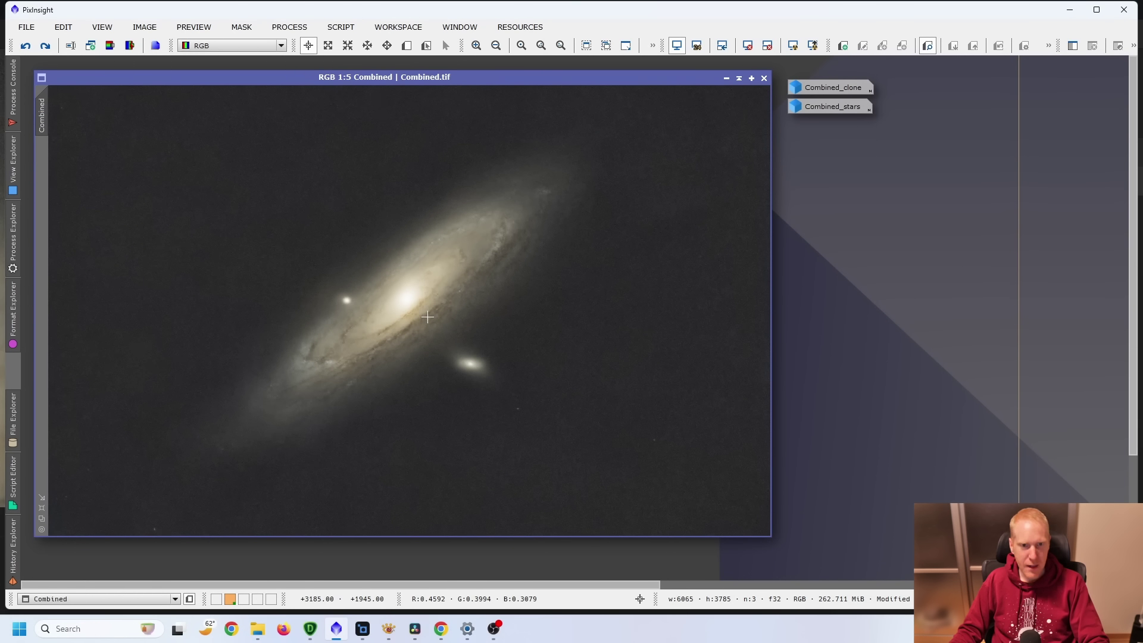
- Reapply the NoiseXTerminator noise reduction to Combined and inspect the result
scroll(427, 317, "up", 3)
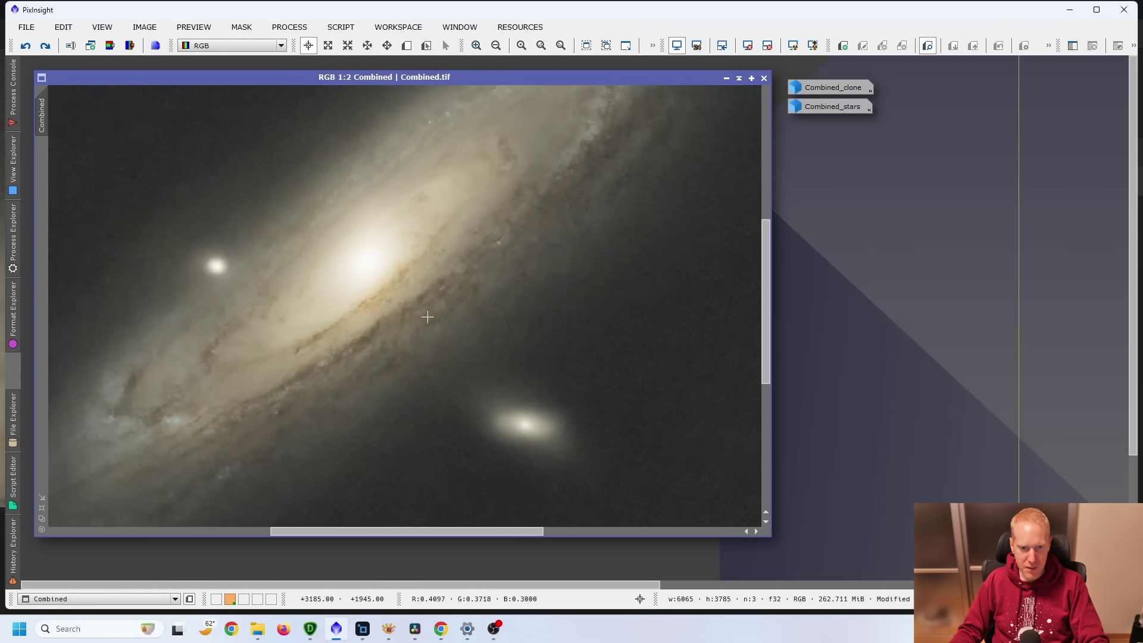
scroll(420, 287, "up", 1)
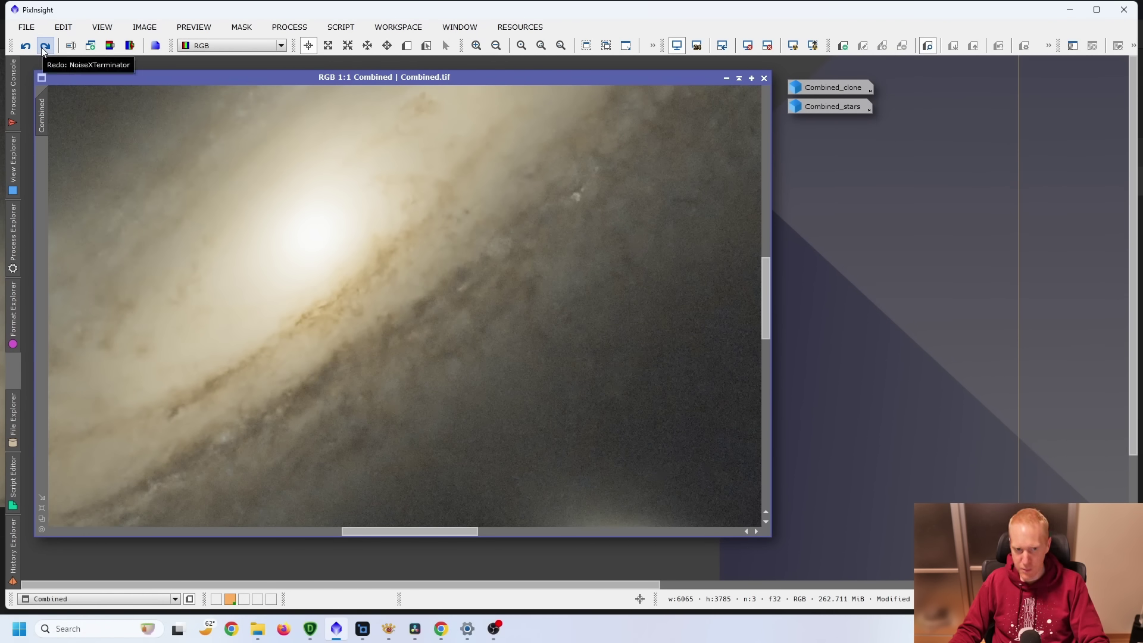
left_click(42, 49)
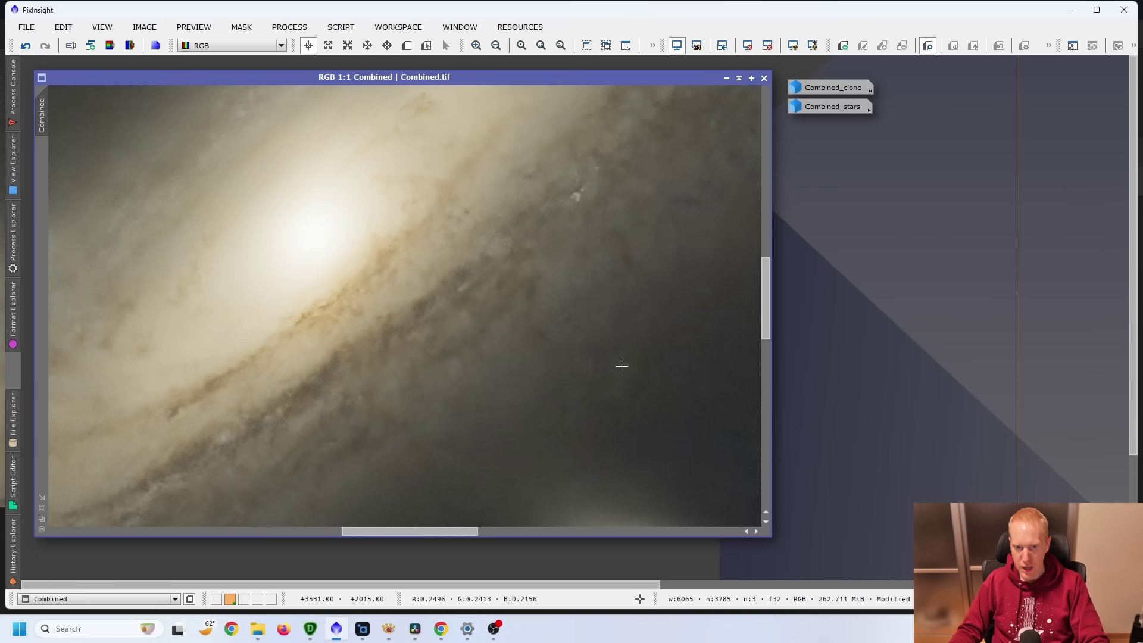
scroll(654, 374, "down", 2)
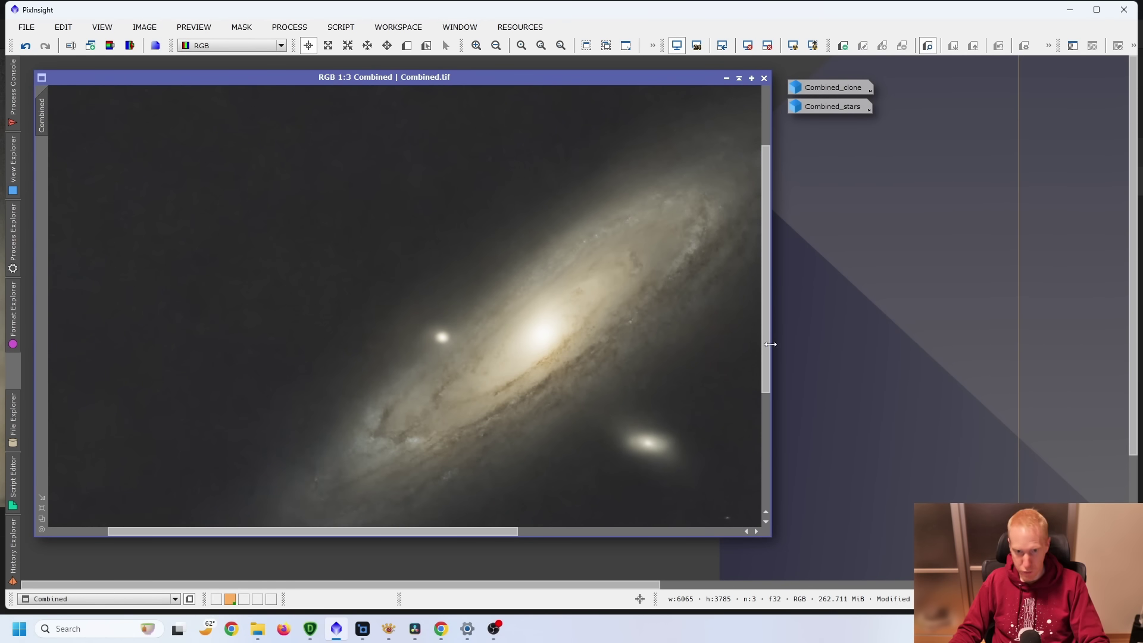
left_click_drag(489, 531, 577, 532)
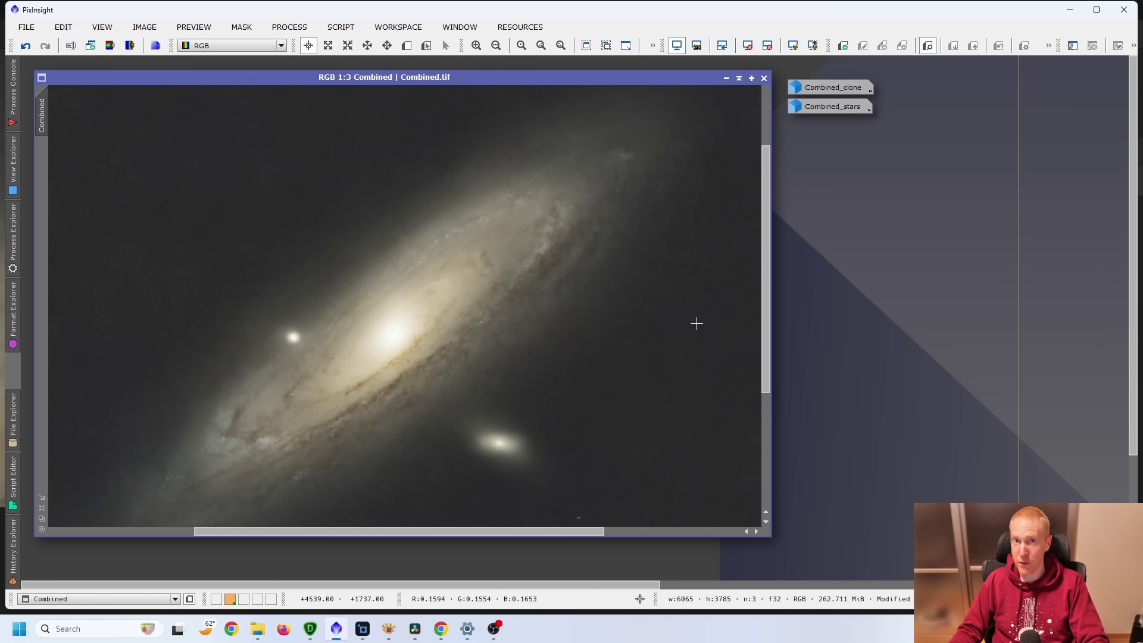
- Undo the smoothing on Combined and open Combined_clone in its own window
mouse_move(367, 631)
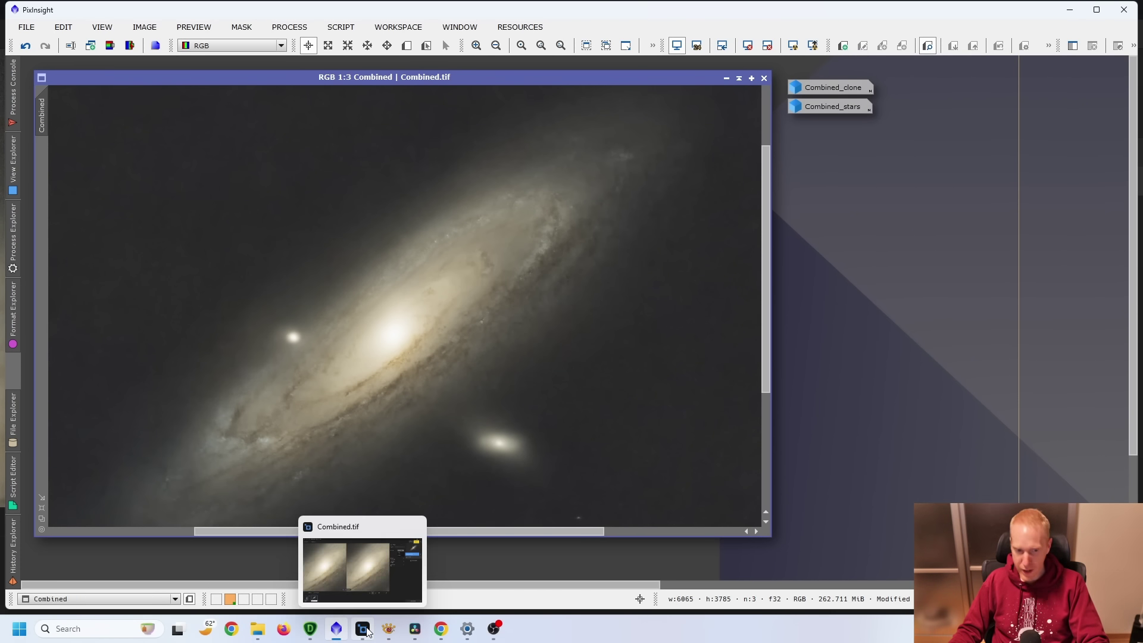
scroll(452, 377, "down", 1)
scroll(451, 378, "up", 4)
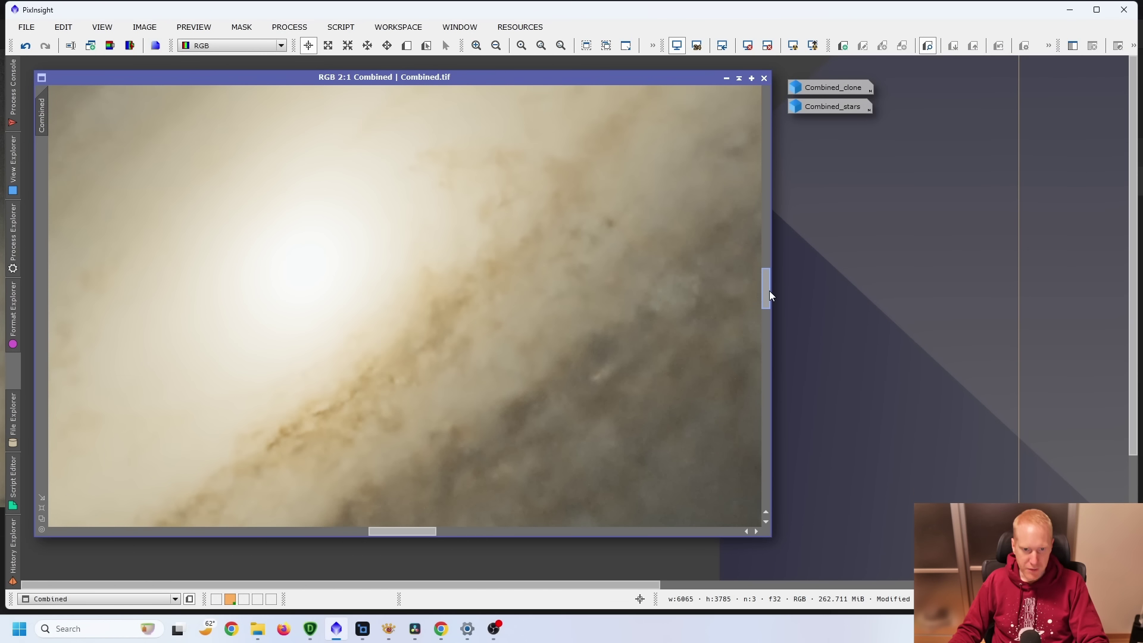
left_click(27, 47)
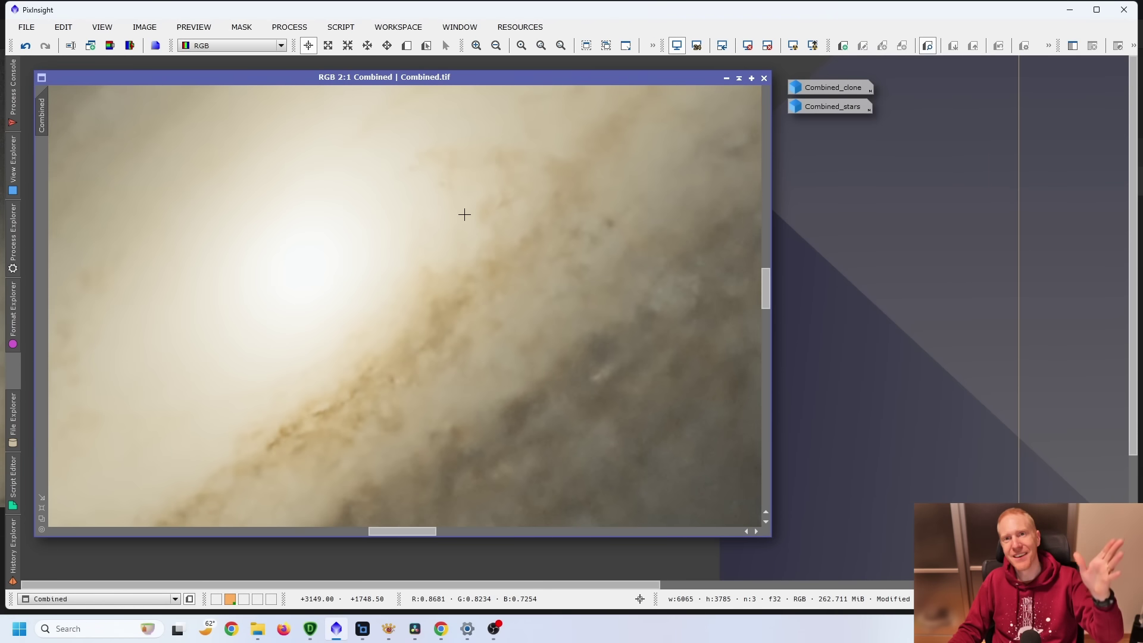
double_click(836, 91)
- Place Combined_clone beside Combined and pan it to the companion galaxy
left_click_drag(544, 222, 745, 85)
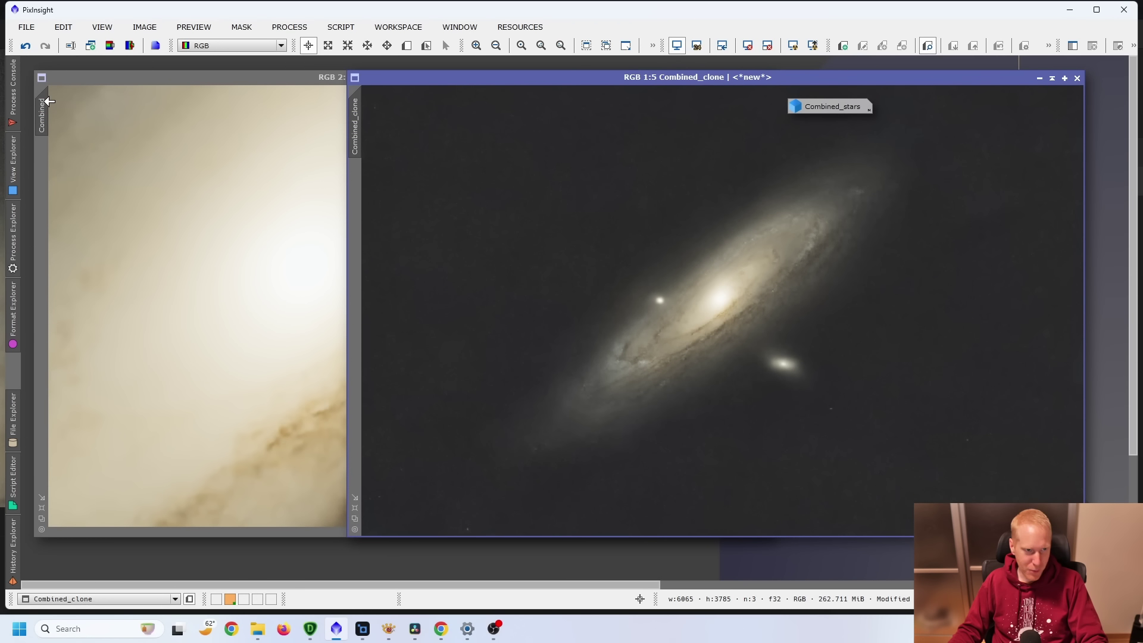
left_click_drag(48, 102, 953, 417)
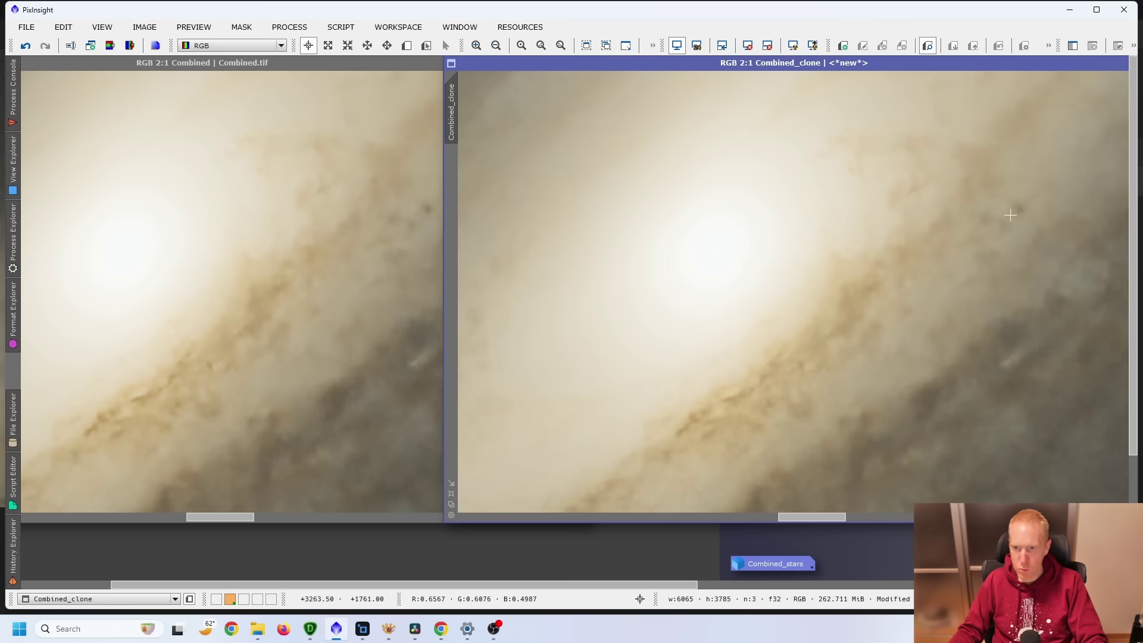
scroll(997, 268, "down", 1)
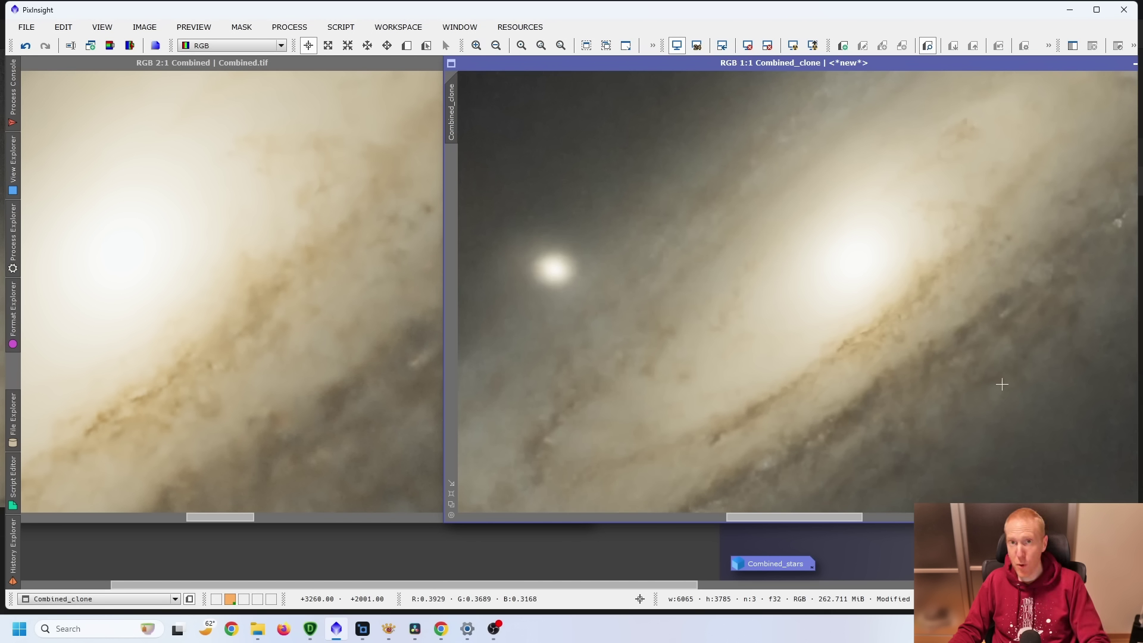
left_click_drag(994, 372, 763, 150)
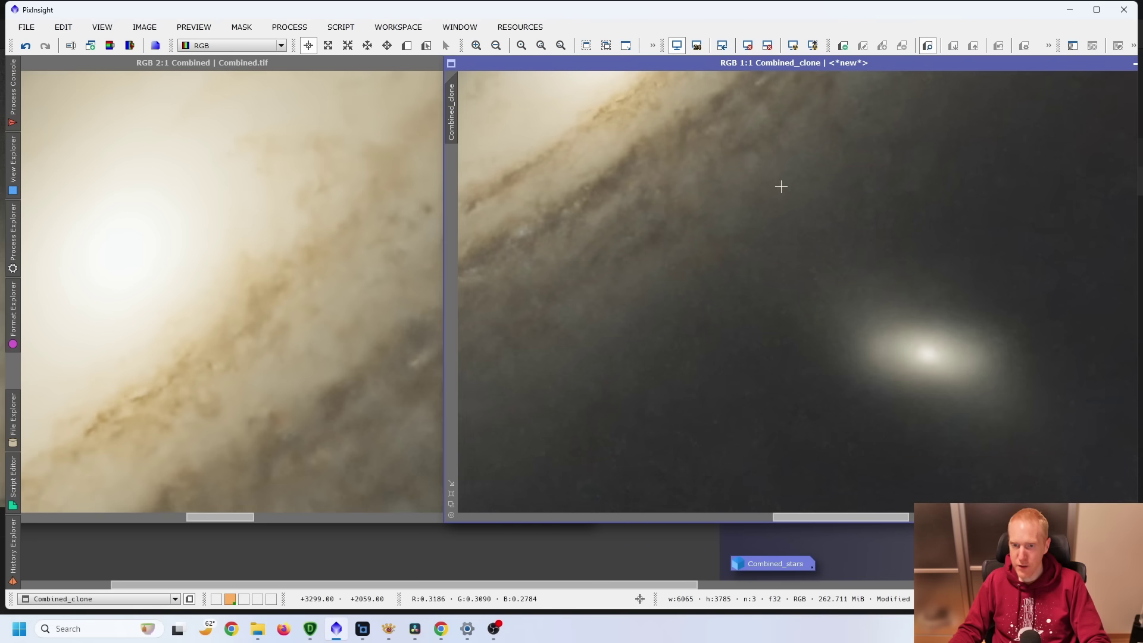
- Bring up the StarReduced image and move its StarReduced_stars icon off the image
left_click(321, 386)
scroll(320, 387, "down", 2)
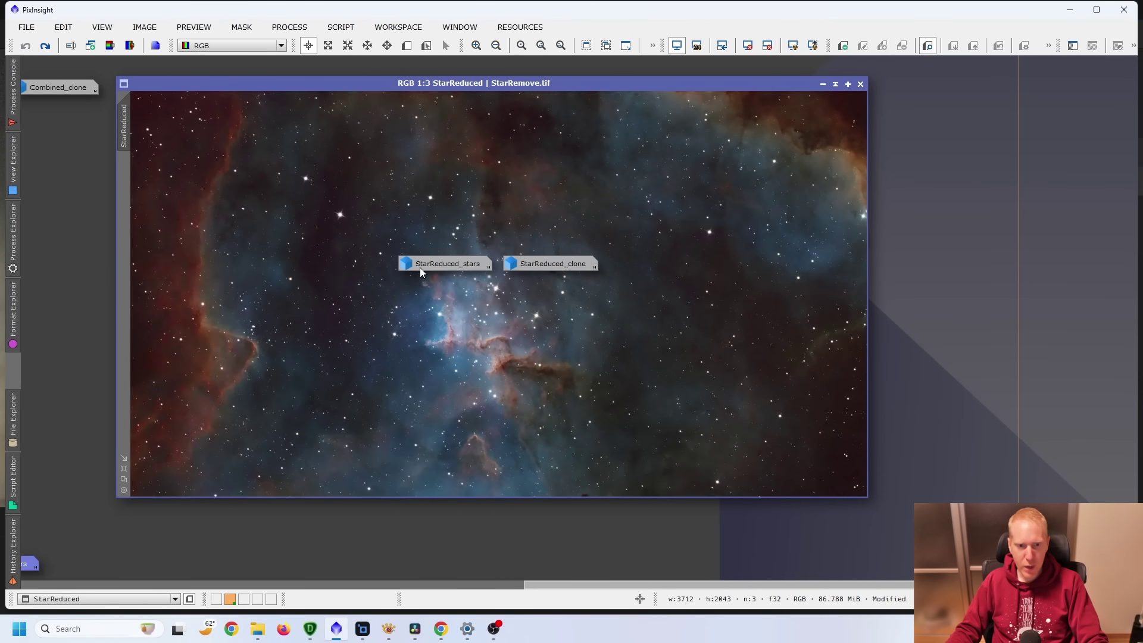
left_click_drag(420, 271, 372, 519)
- Place the StarReduced_clone icon beside the stars icon and inspect the starless image, ending at 1:3
left_click_drag(535, 275, 520, 526)
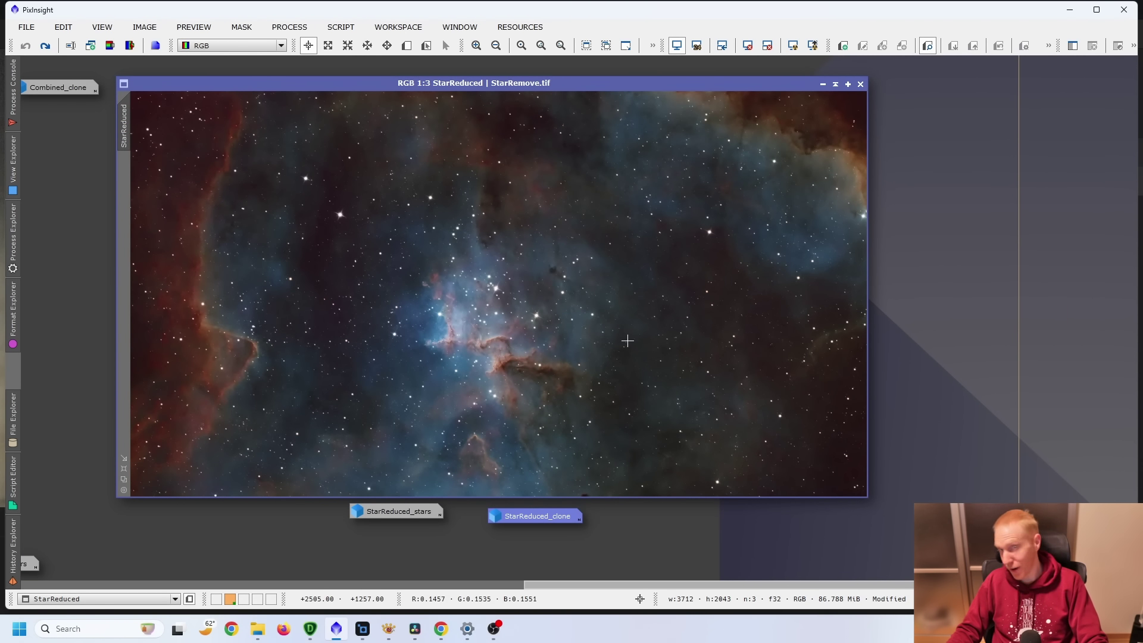
scroll(543, 366, "up", 3)
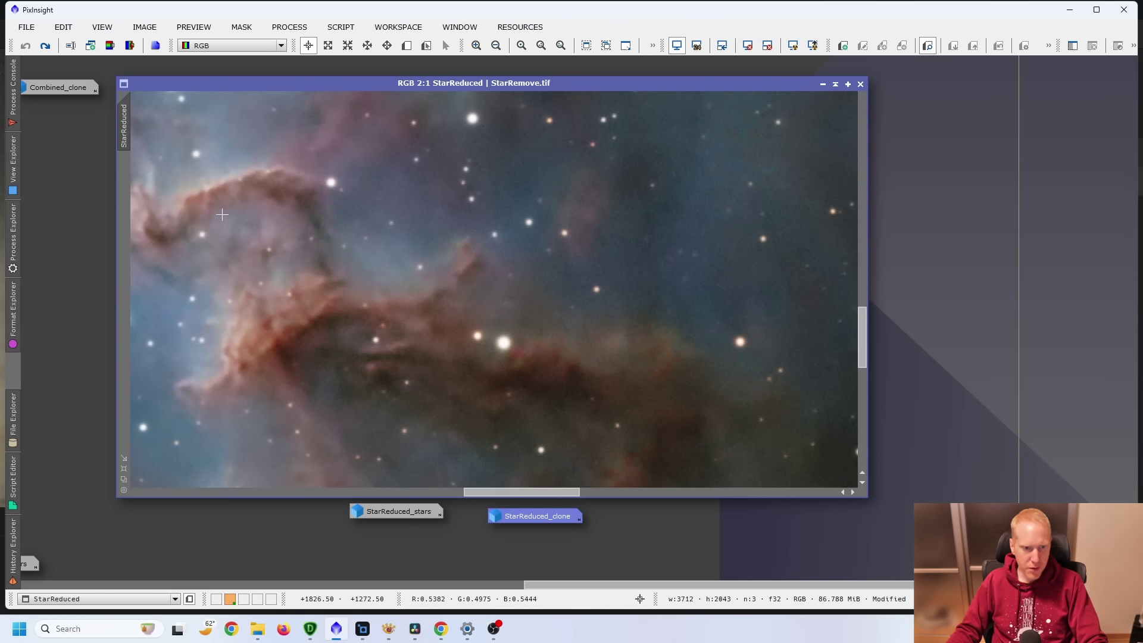
left_click_drag(864, 345, 865, 268)
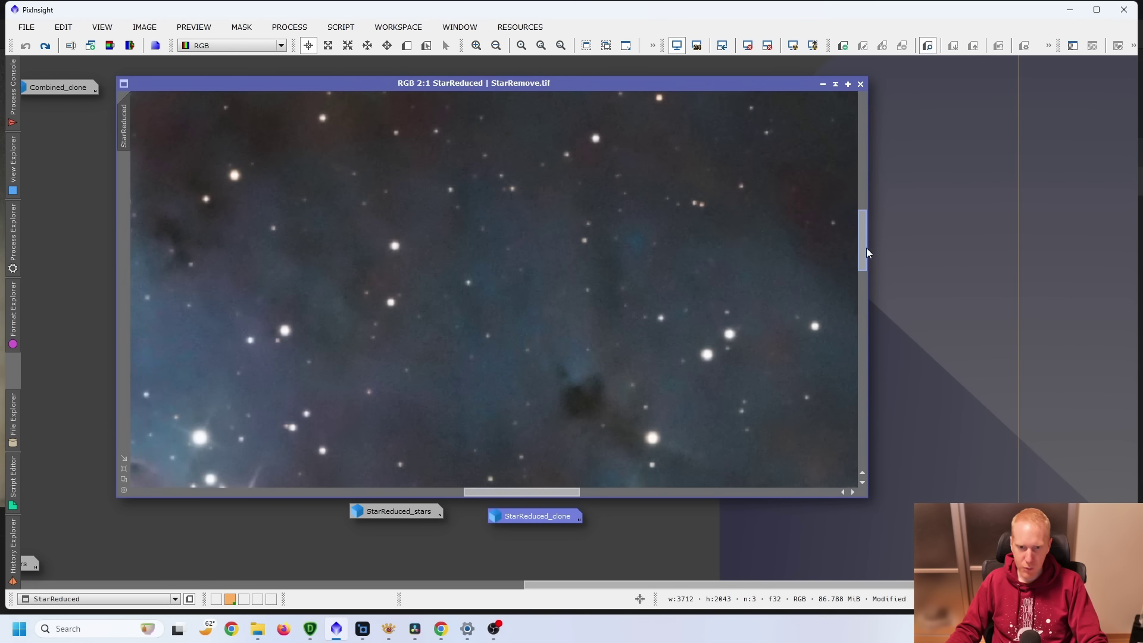
scroll(526, 294, "down", 4)
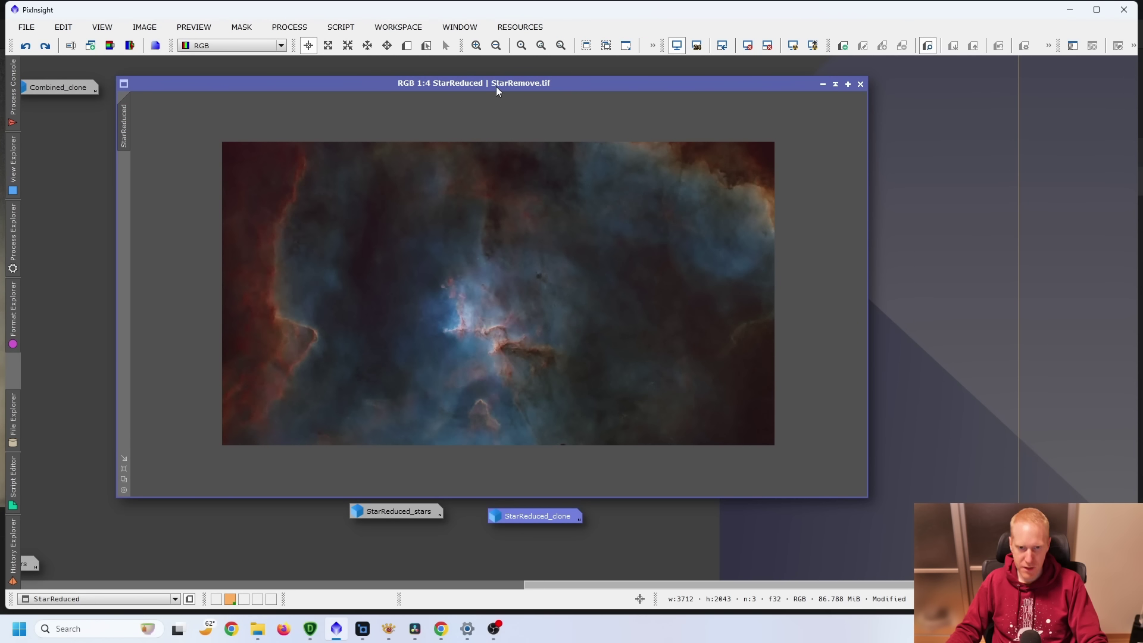
scroll(536, 204, "up", 1)
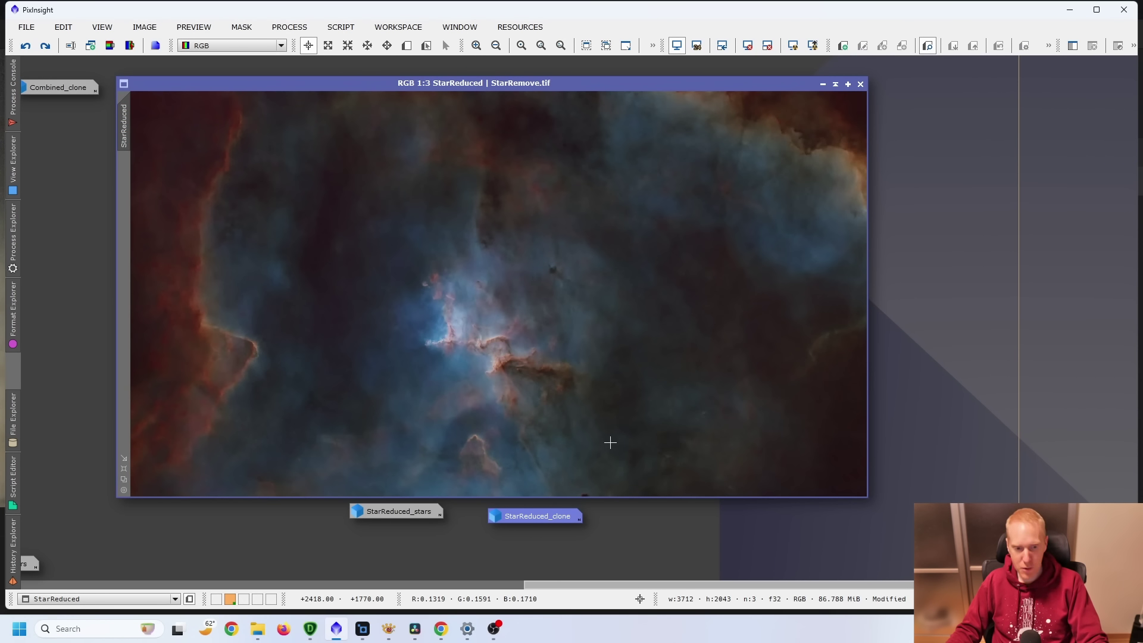
mouse_move(362, 636)
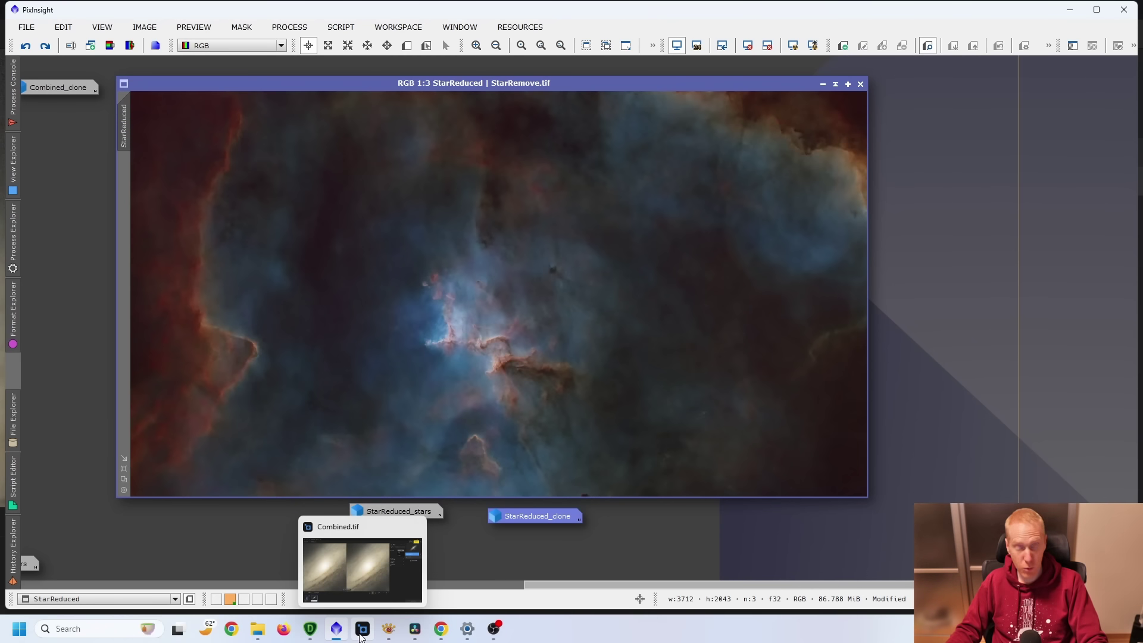
- Load StarRemove.tif in DeNoise AI with Auto settings (Standard model, Remove Noise 15)
left_click(310, 628)
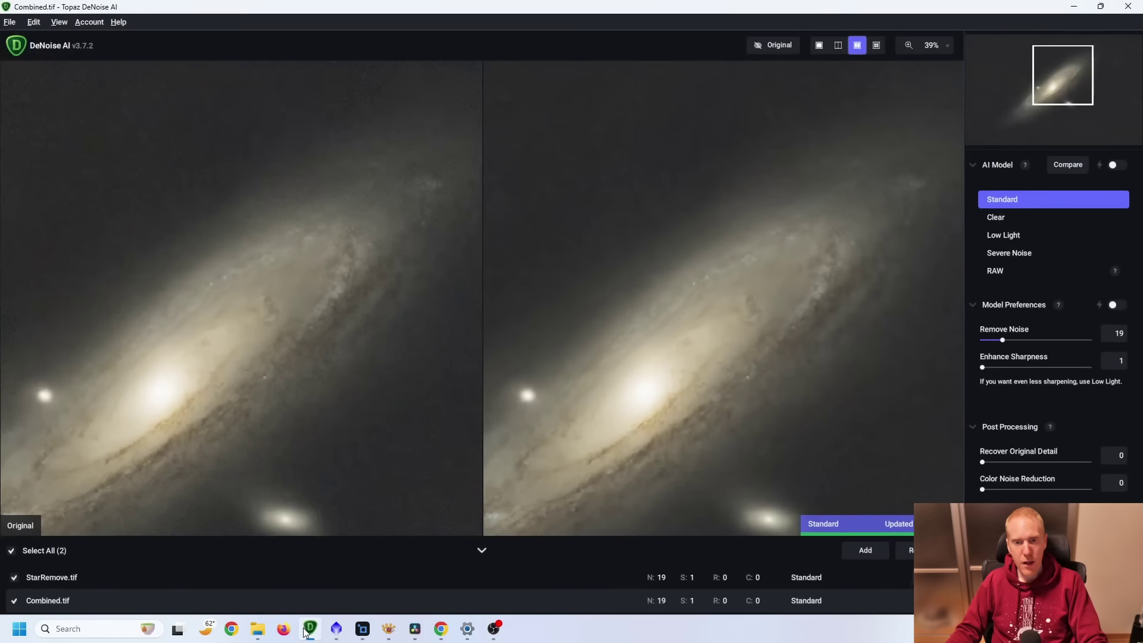
left_click(70, 579)
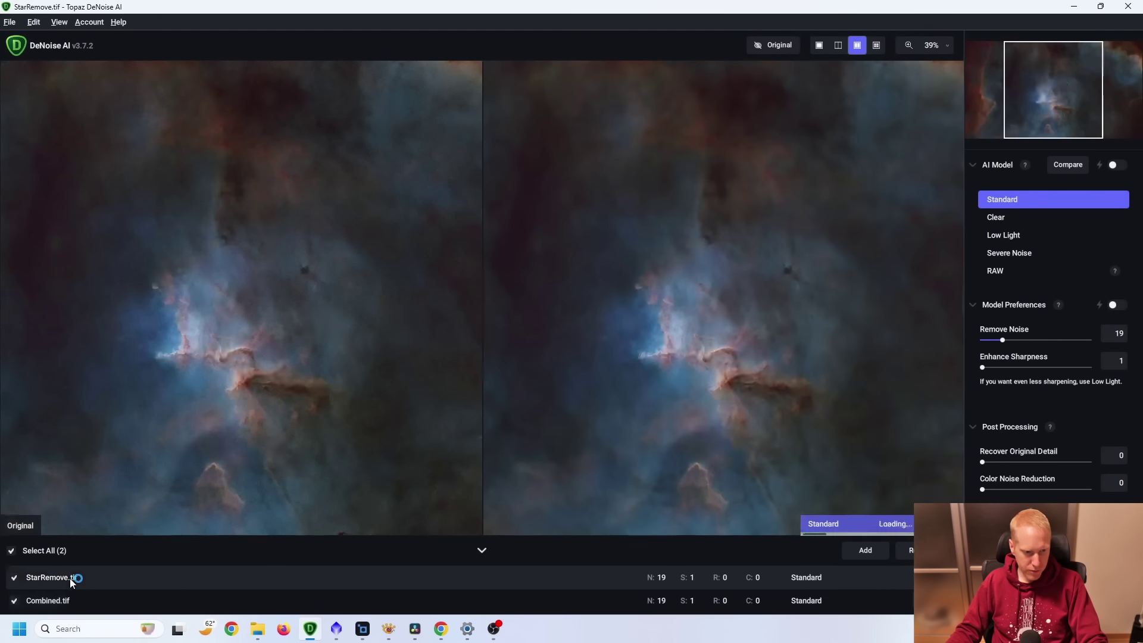
left_click(1116, 305)
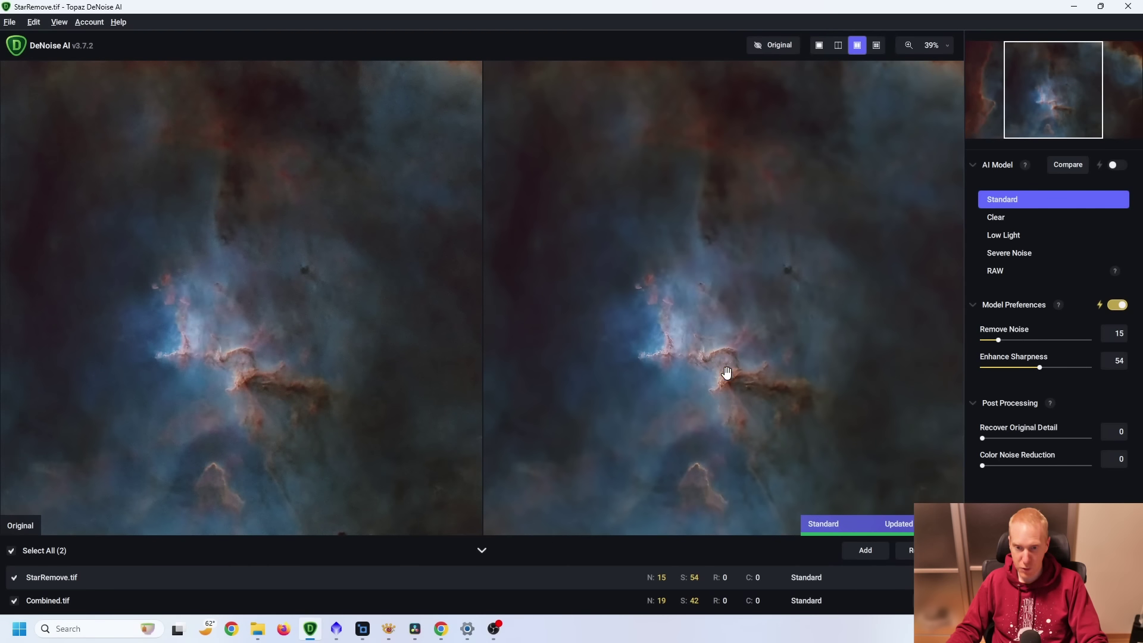
- Zoom into the preview and pan across the bright nebula edge and pillar
scroll(665, 348, "up", 6)
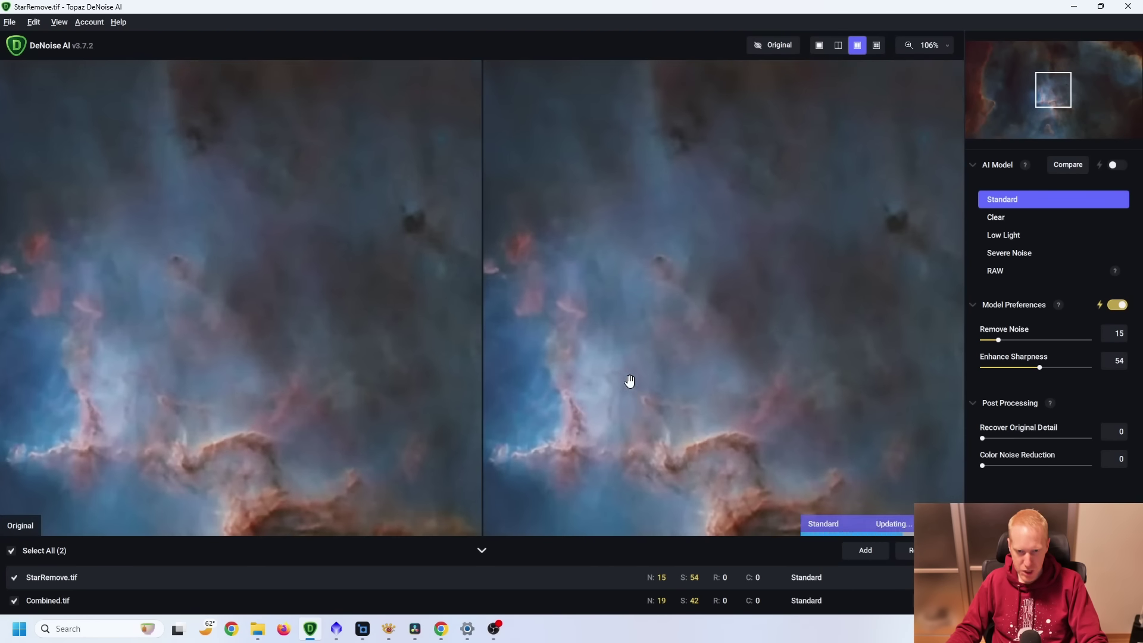
scroll(720, 286, "up", 3)
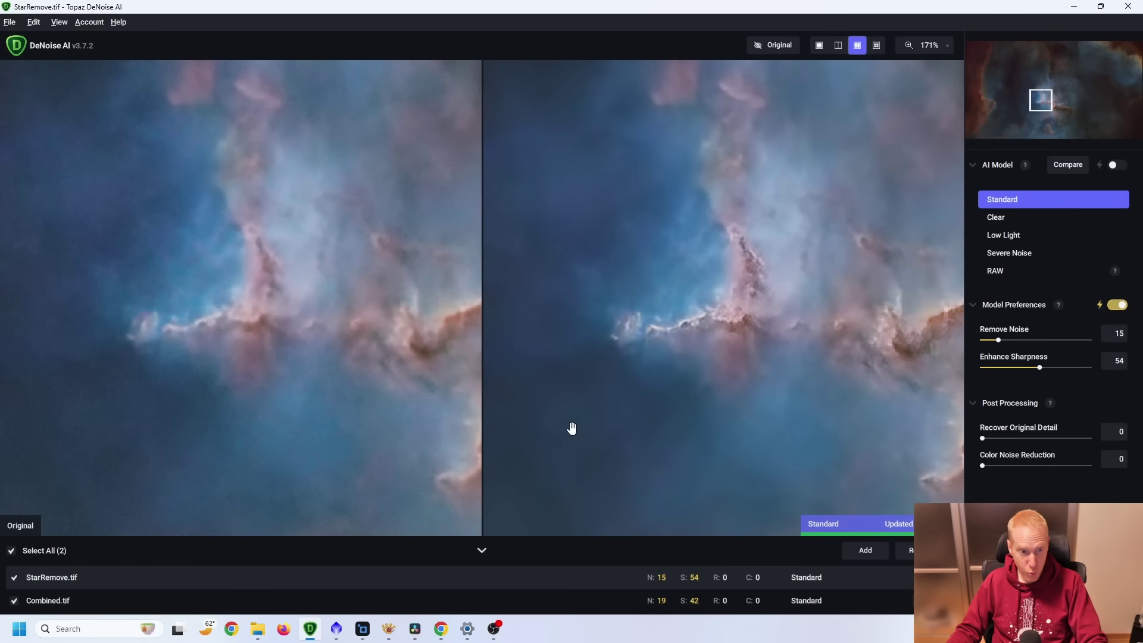
left_click_drag(566, 441, 847, 347)
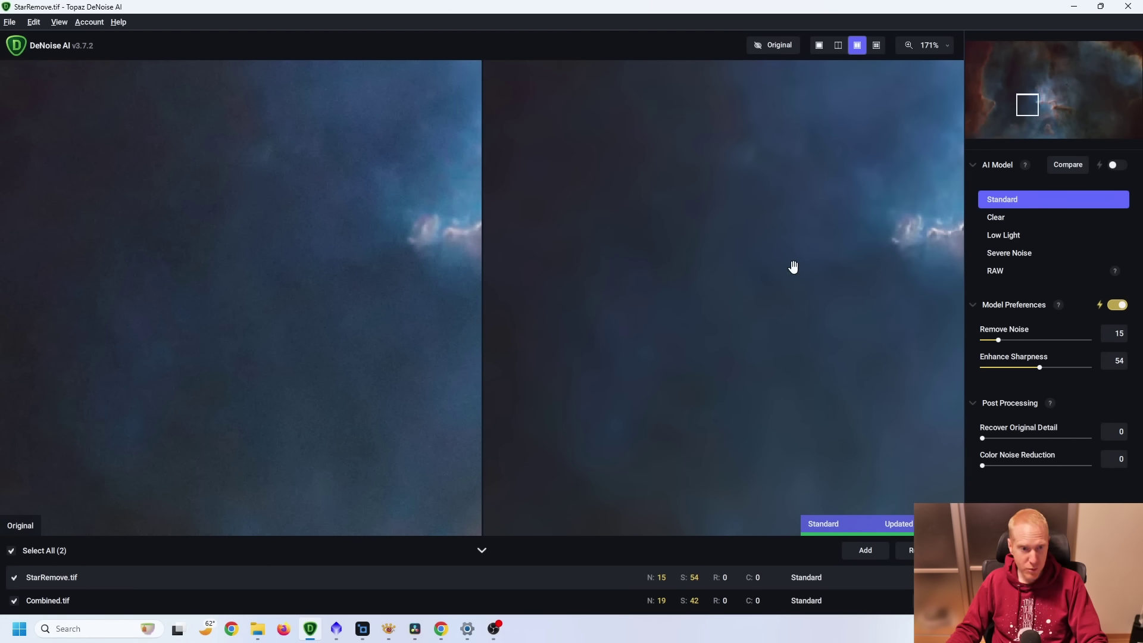
left_click_drag(791, 196, 694, 330)
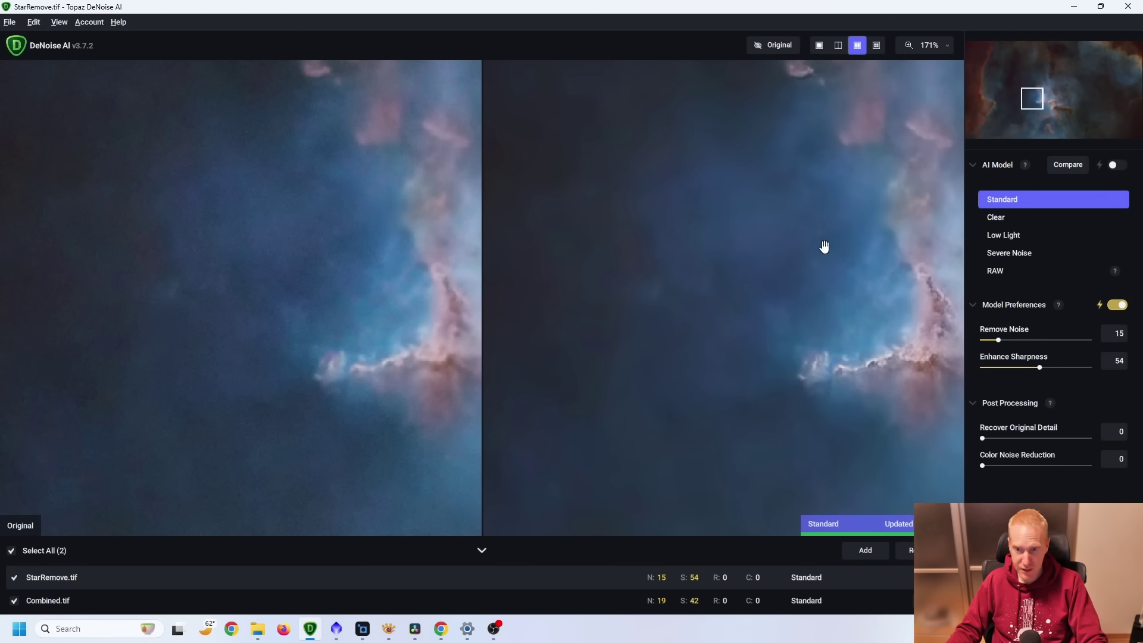
left_click_drag(872, 322, 689, 303)
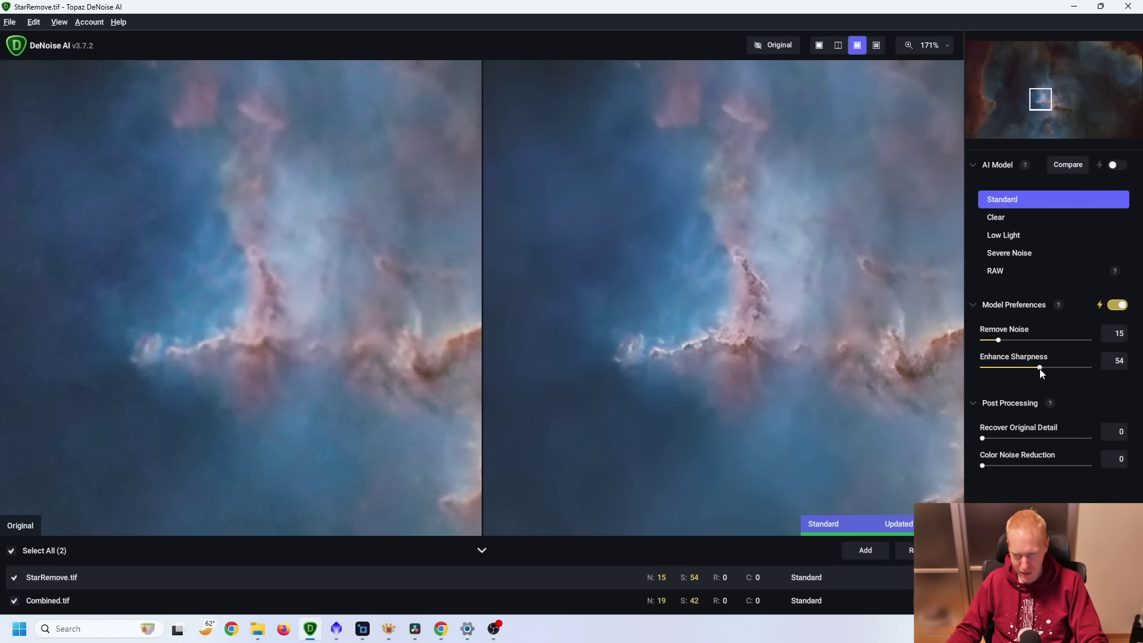
- Lower Enhance Sharpness to 1 and compare the result against the original
left_click_drag(1040, 368, 824, 372)
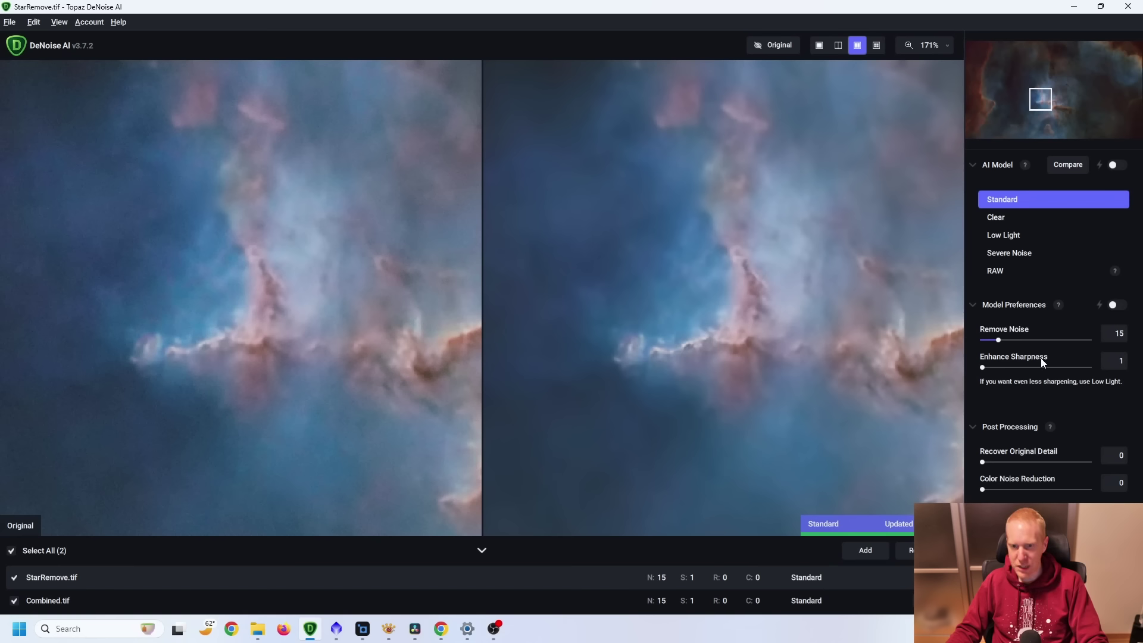
left_click(792, 286)
left_click(802, 291)
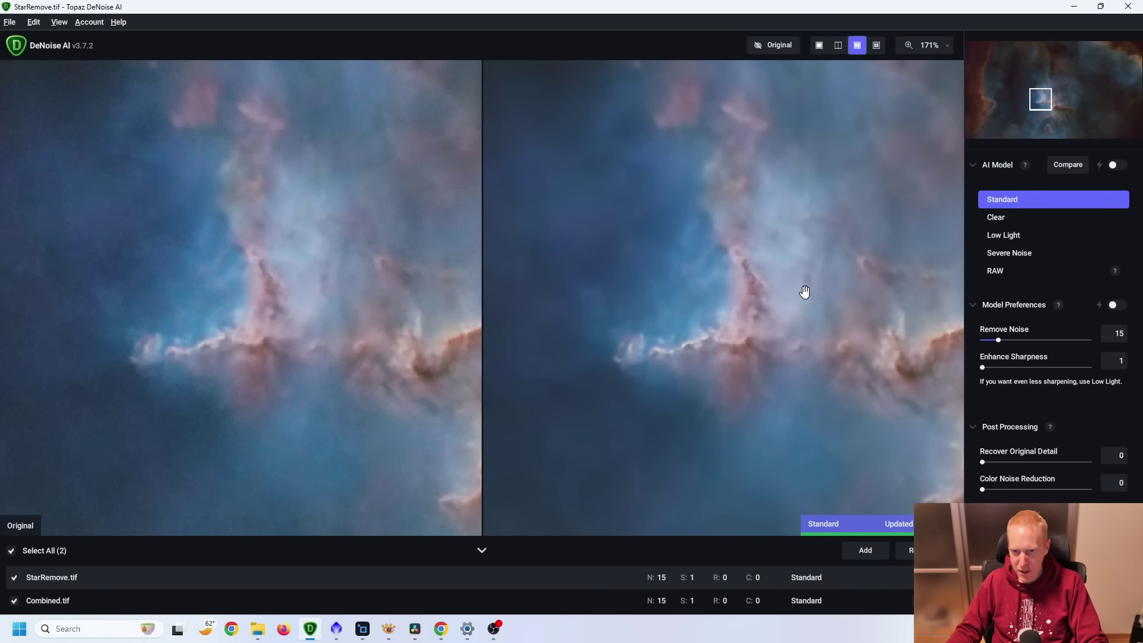
left_click(818, 294)
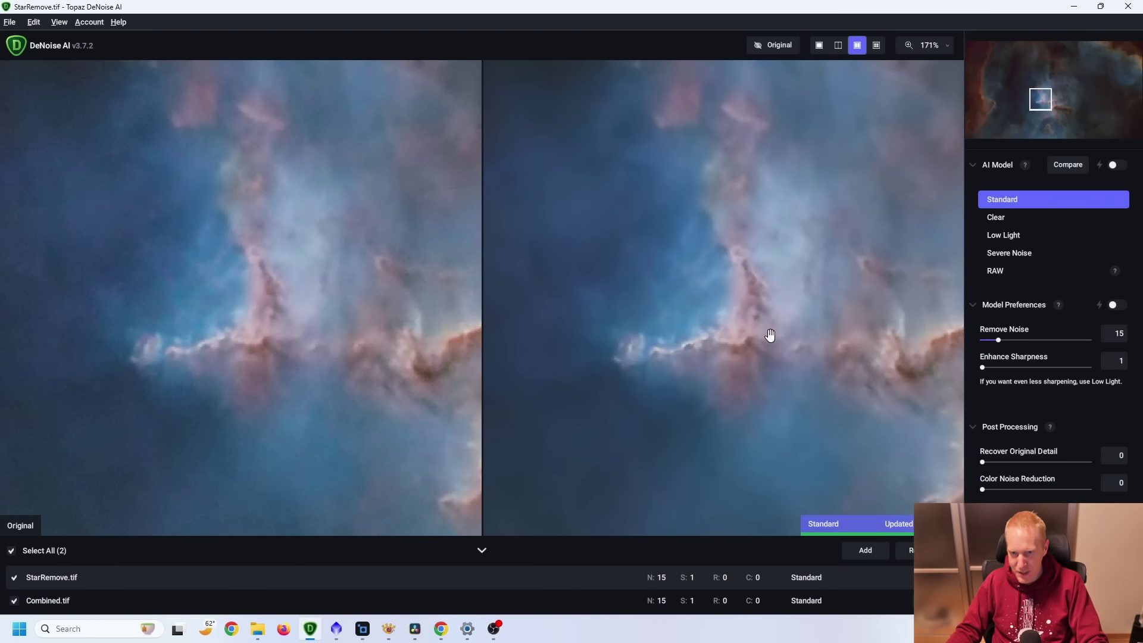
left_click(768, 288)
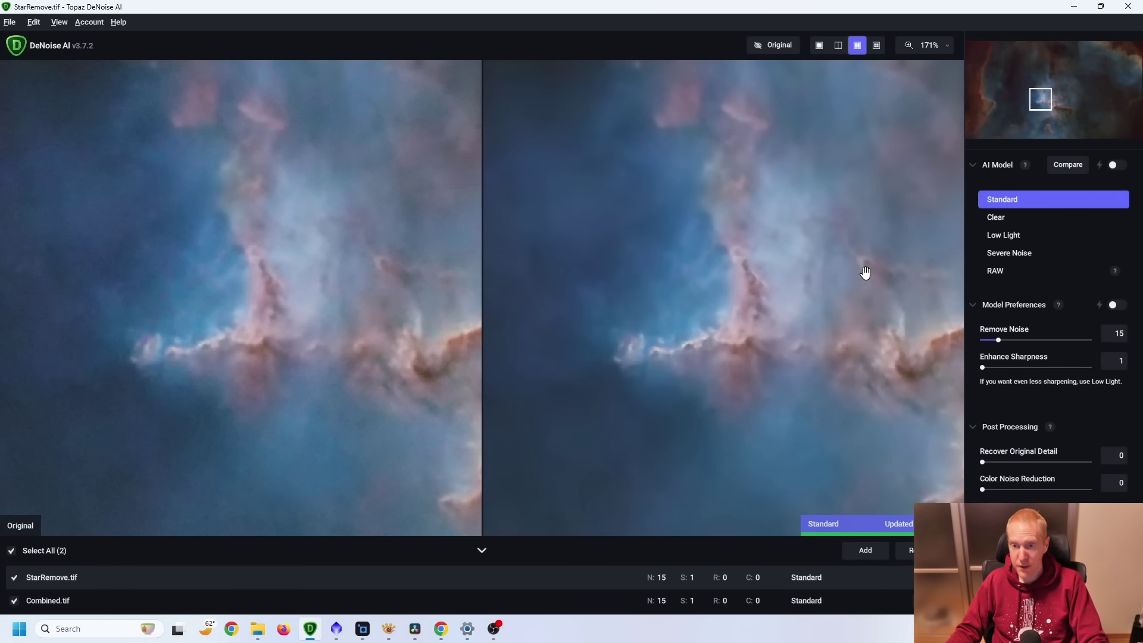
- Compare the original across the upper nebula and pillar, then fit the whole image
left_click_drag(867, 275, 711, 232)
left_click(889, 318)
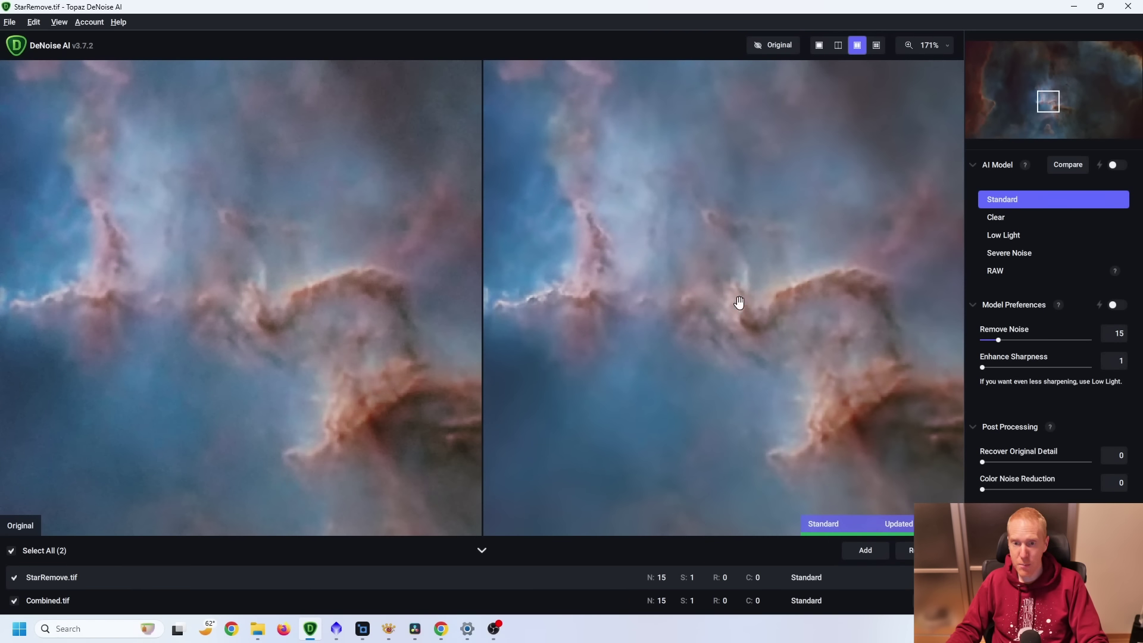
left_click_drag(714, 306, 778, 439)
scroll(760, 360, "down", 1)
scroll(811, 347, "down", 2)
left_click_drag(643, 283, 846, 455)
left_click_drag(800, 254, 859, 436)
left_click_drag(816, 310, 648, 487)
left_click_drag(787, 260, 857, 459)
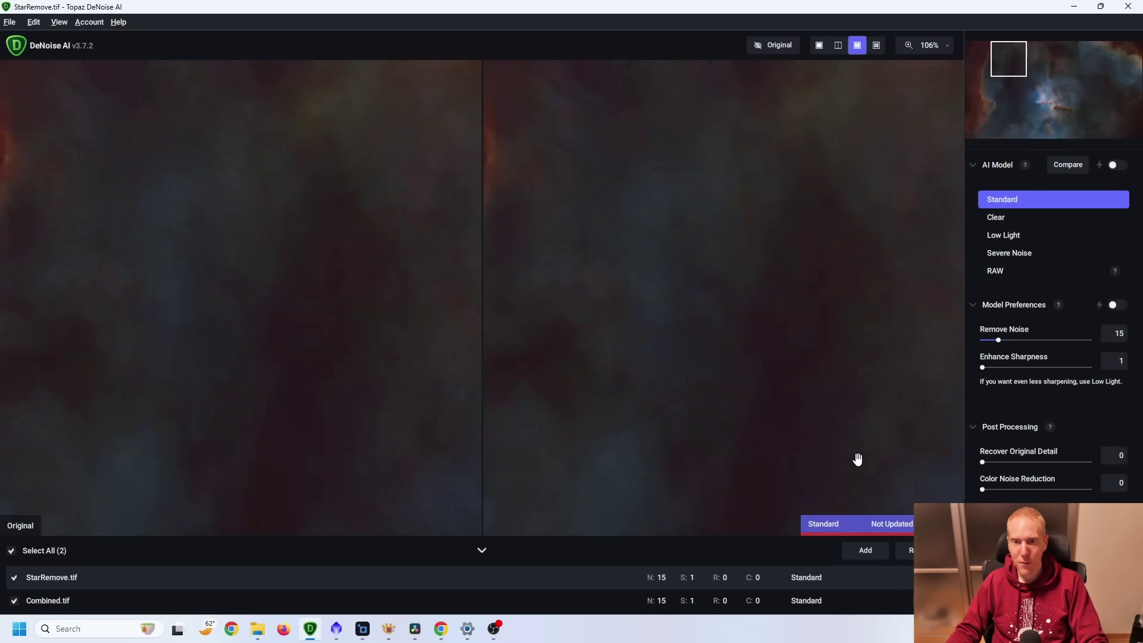
key("ctrl+0")
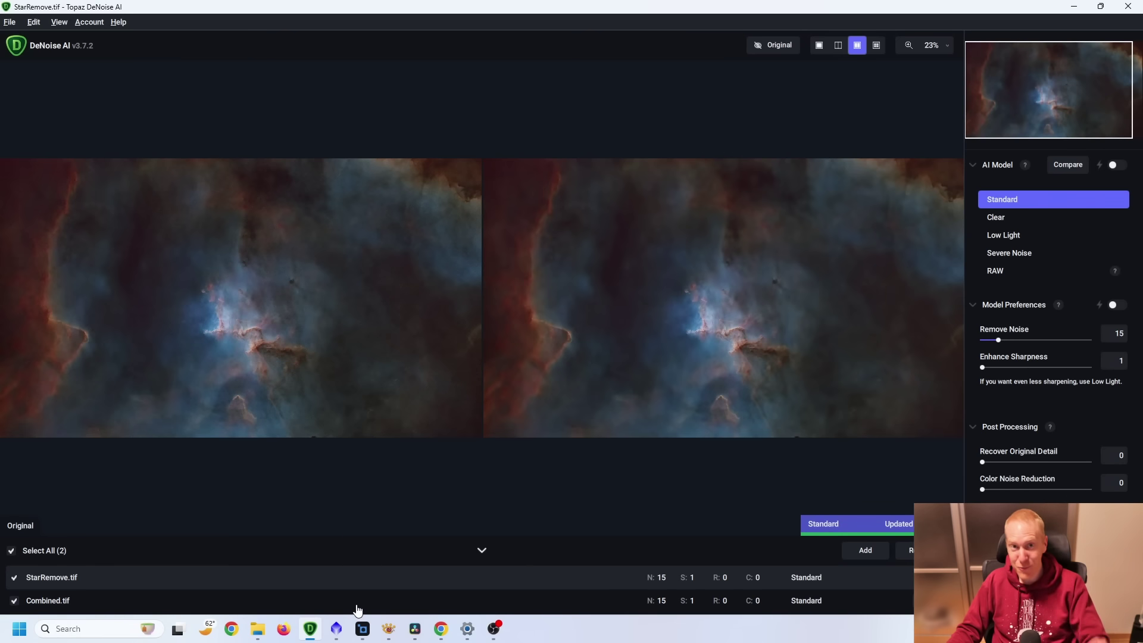
- Denoise StarRemove.tif in Photo AI with the Normal model, Strength 27 and Minor Deblur 15
left_click(362, 629)
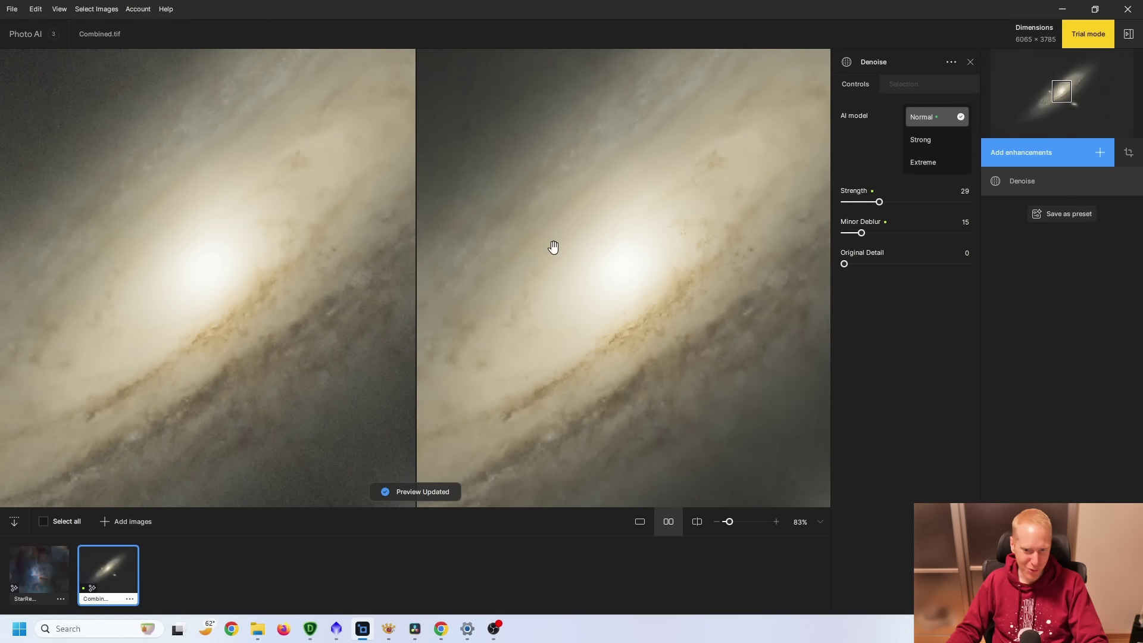
left_click(30, 573)
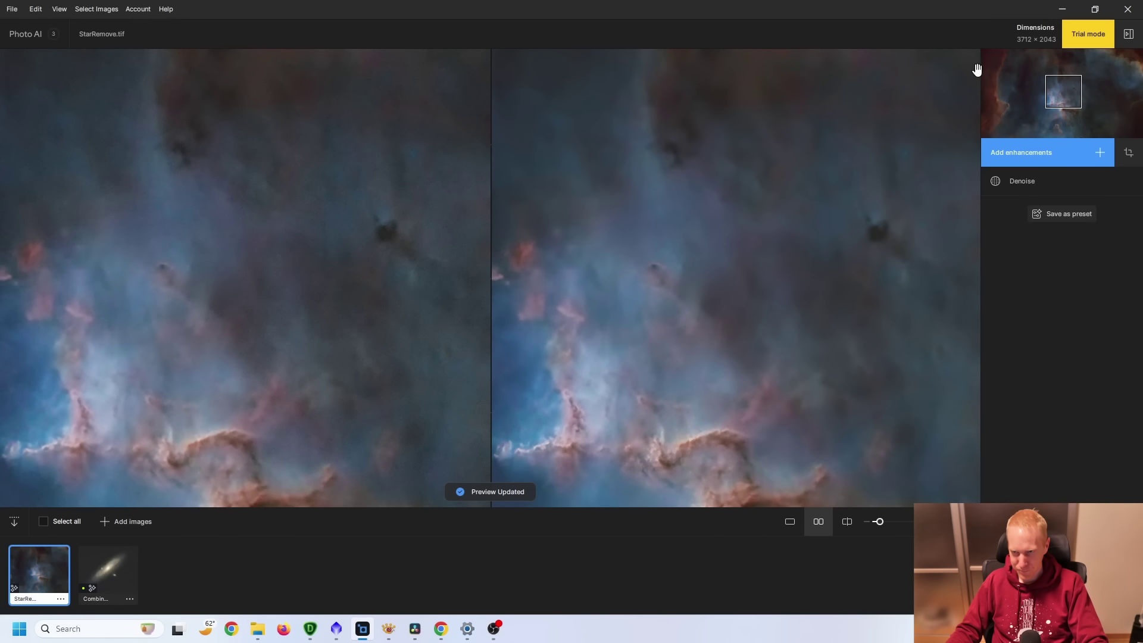
left_click(1069, 184)
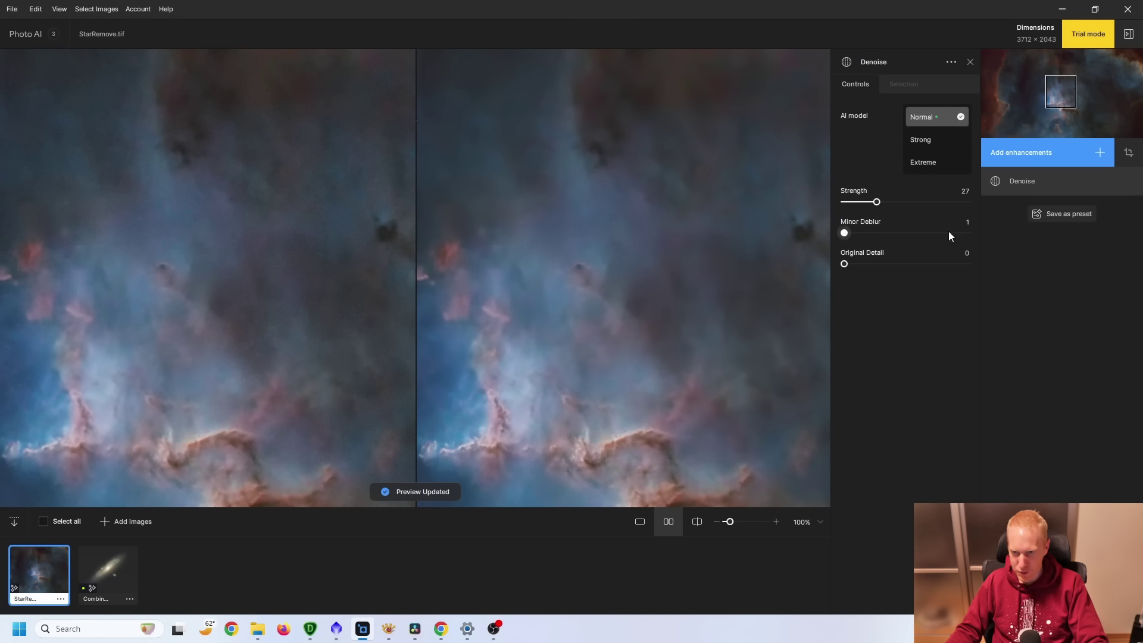
- Zoom and pan across the nebula ridge and dark dust lane to inspect the denoised detail
left_click_drag(601, 390, 684, 166)
scroll(597, 191, "up", 3)
left_click_drag(664, 160, 670, 284)
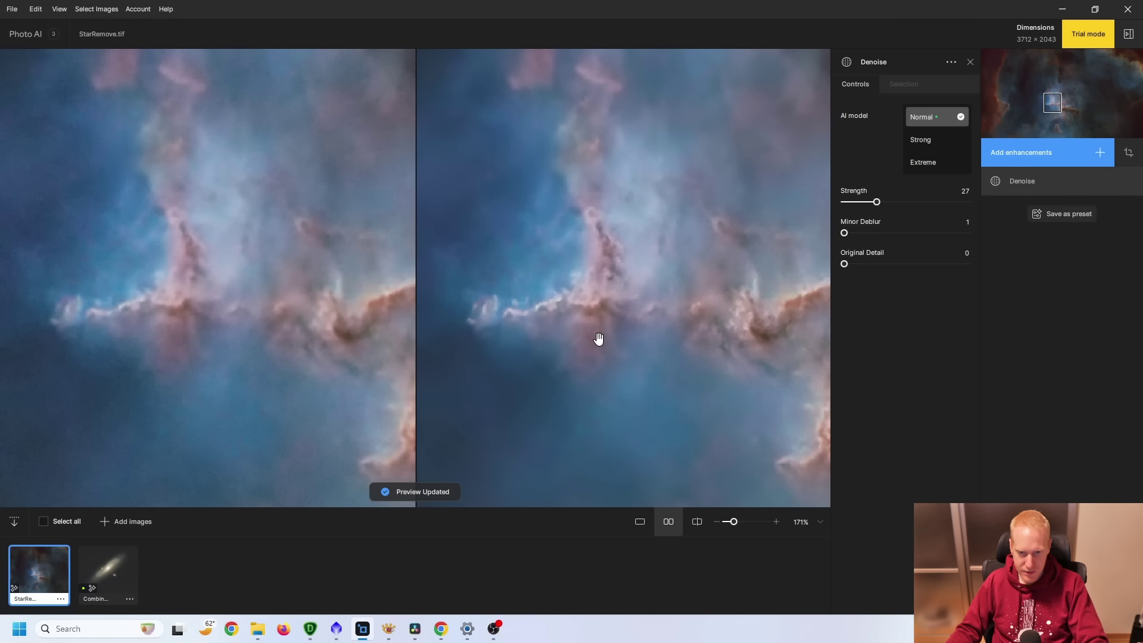
left_click_drag(599, 338, 541, 345)
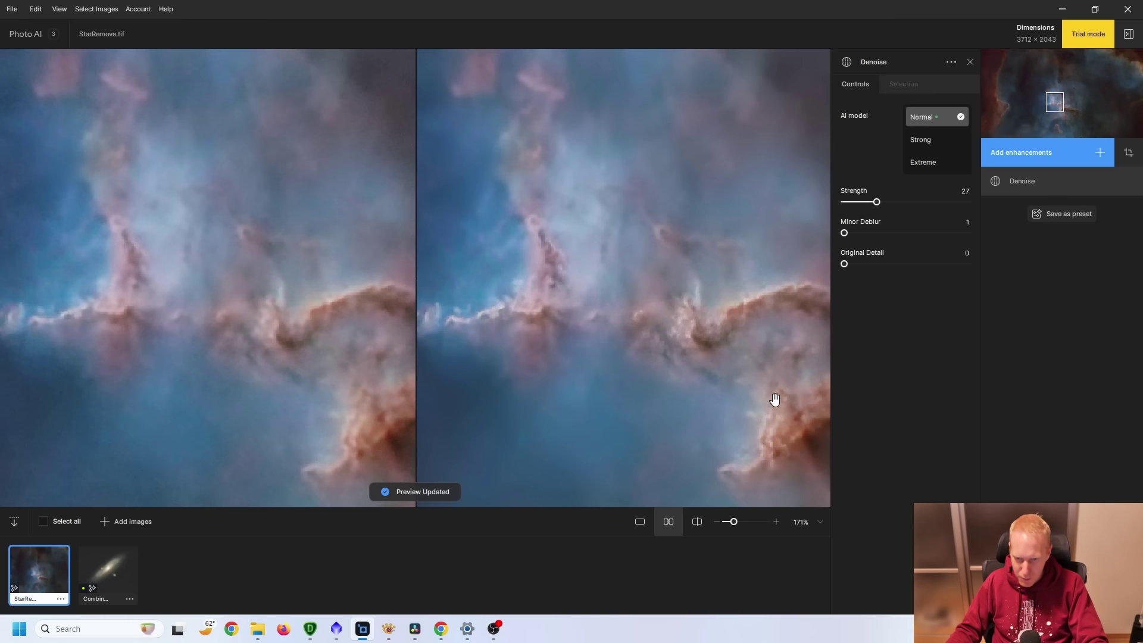
left_click_drag(783, 370, 684, 349)
left_click_drag(809, 380, 668, 345)
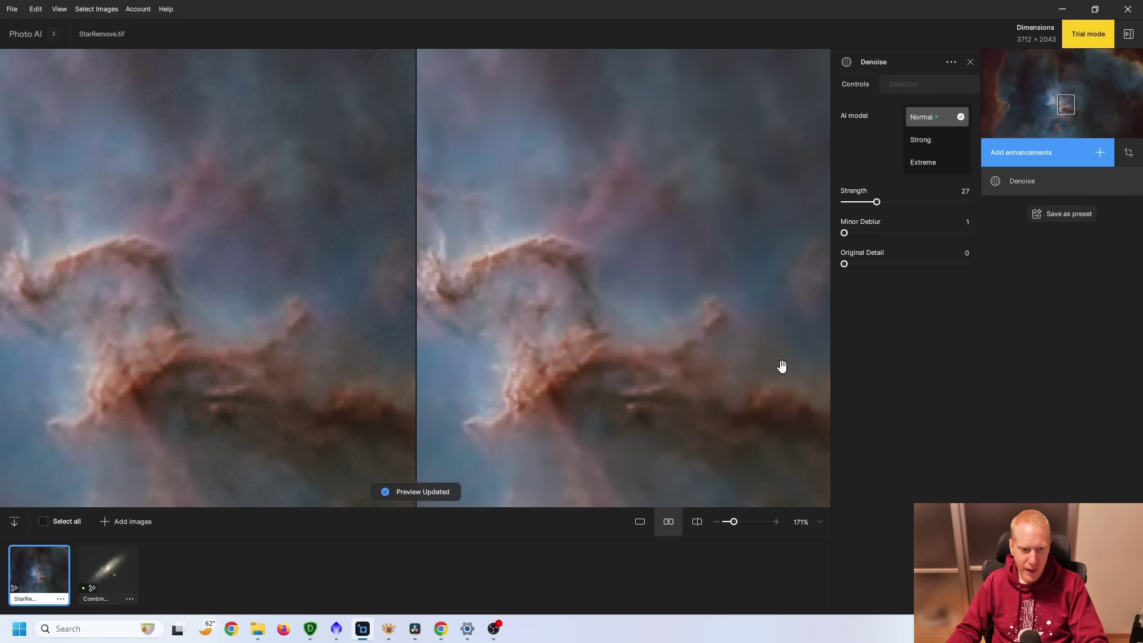
scroll(716, 322, "down", 2)
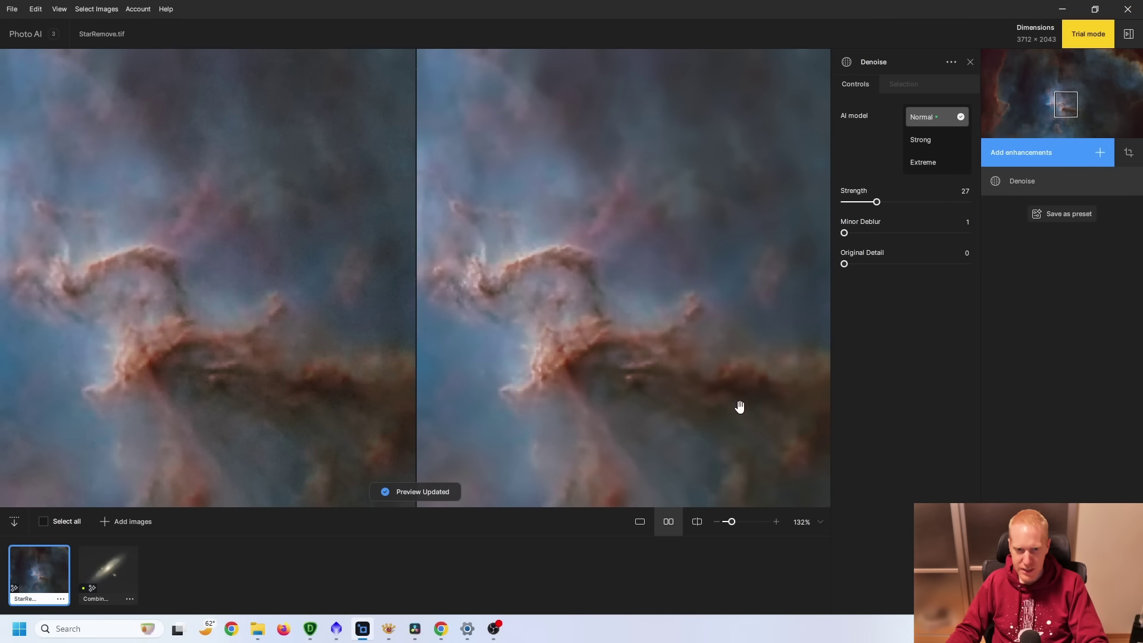
left_click_drag(504, 302, 629, 326)
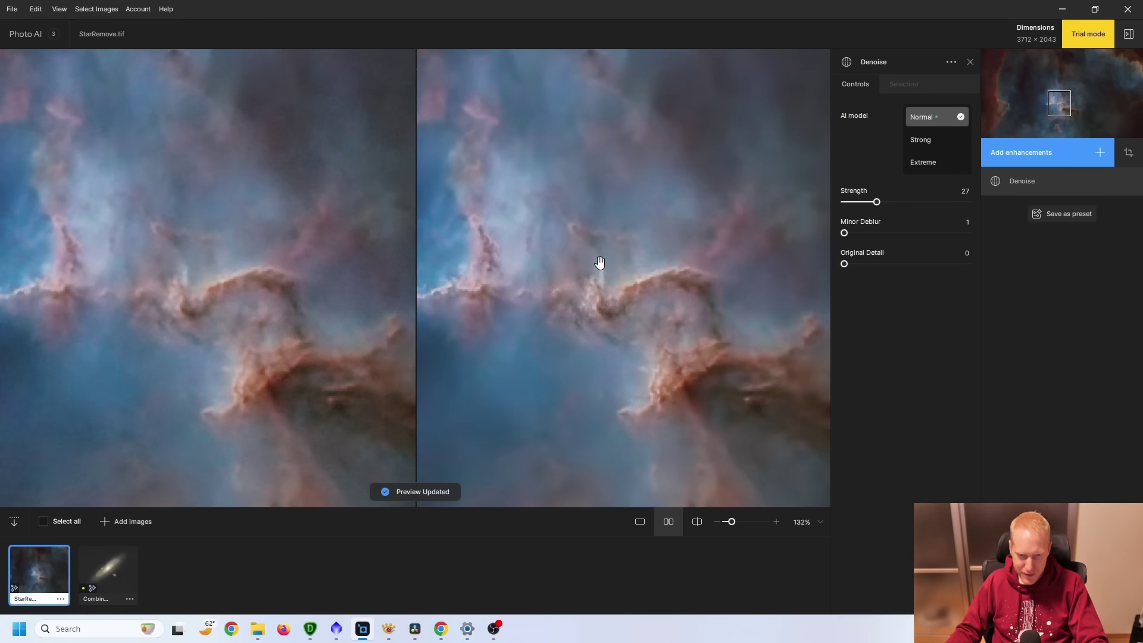
left_click_drag(496, 233, 676, 270)
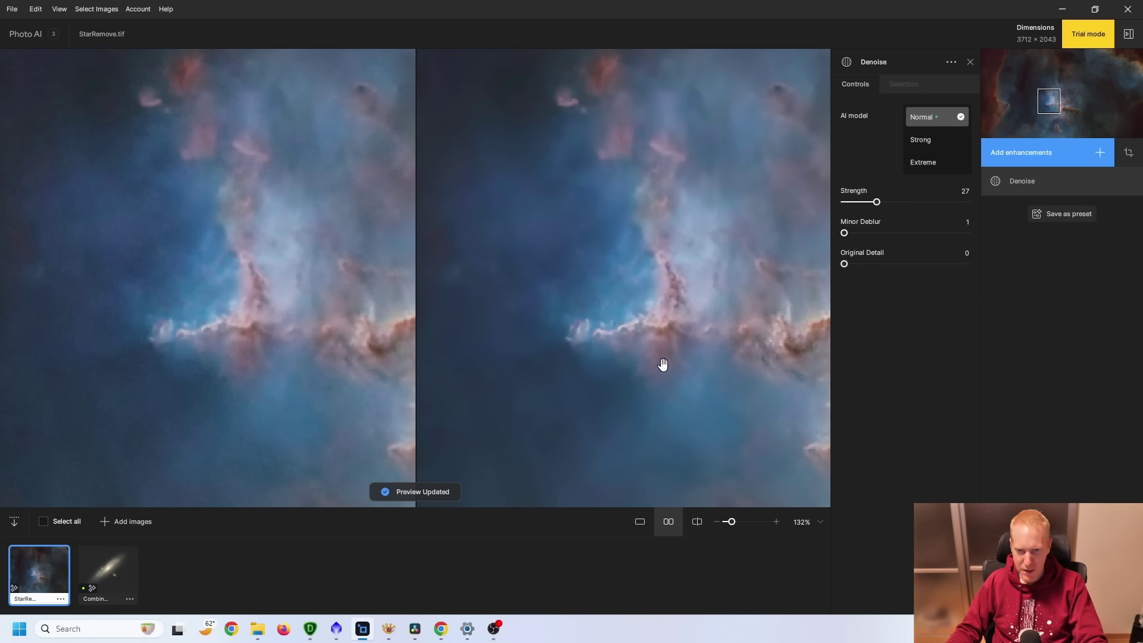
scroll(663, 311, "down", 3)
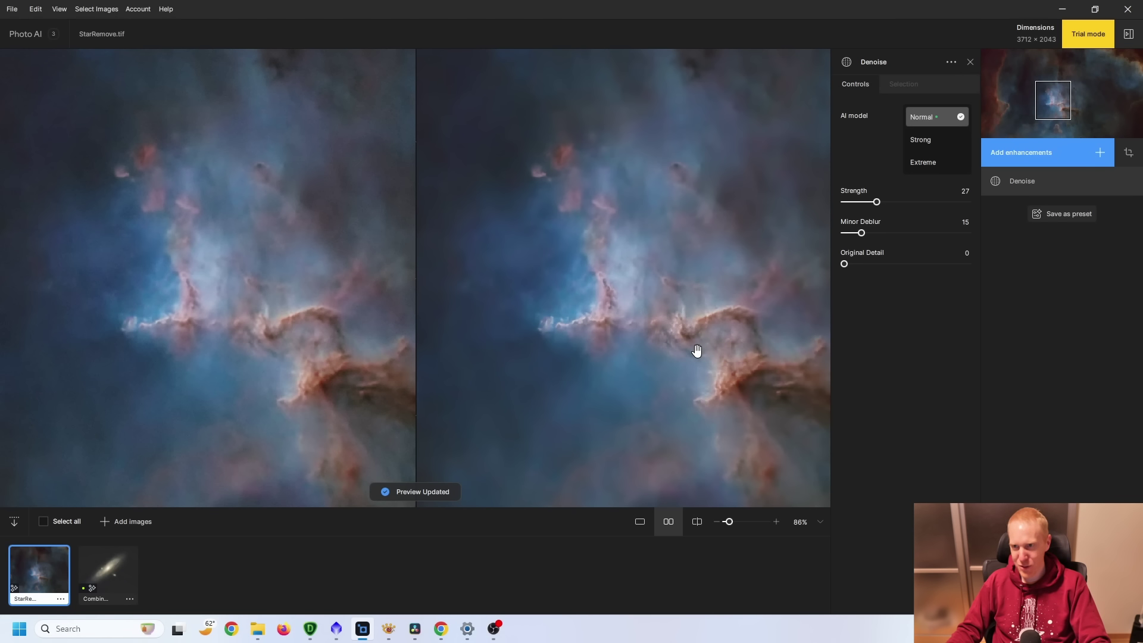
- Glance back at DeNoise AI's comparison, then bring PixInsight's StarReduced image to the front
left_click(309, 628)
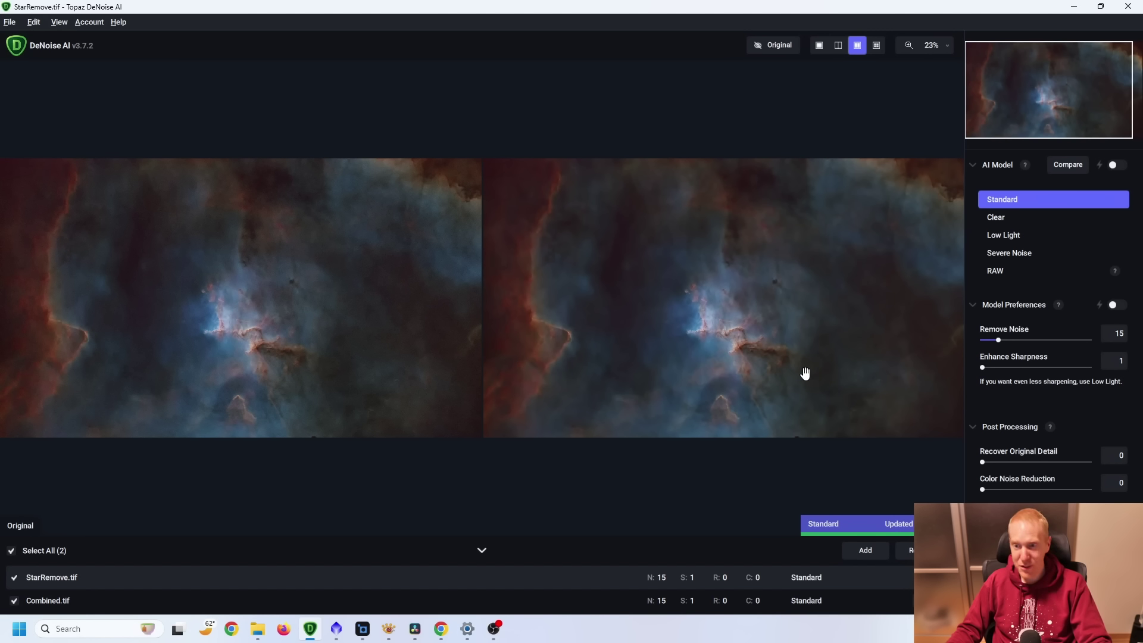
key("alt+Tab")
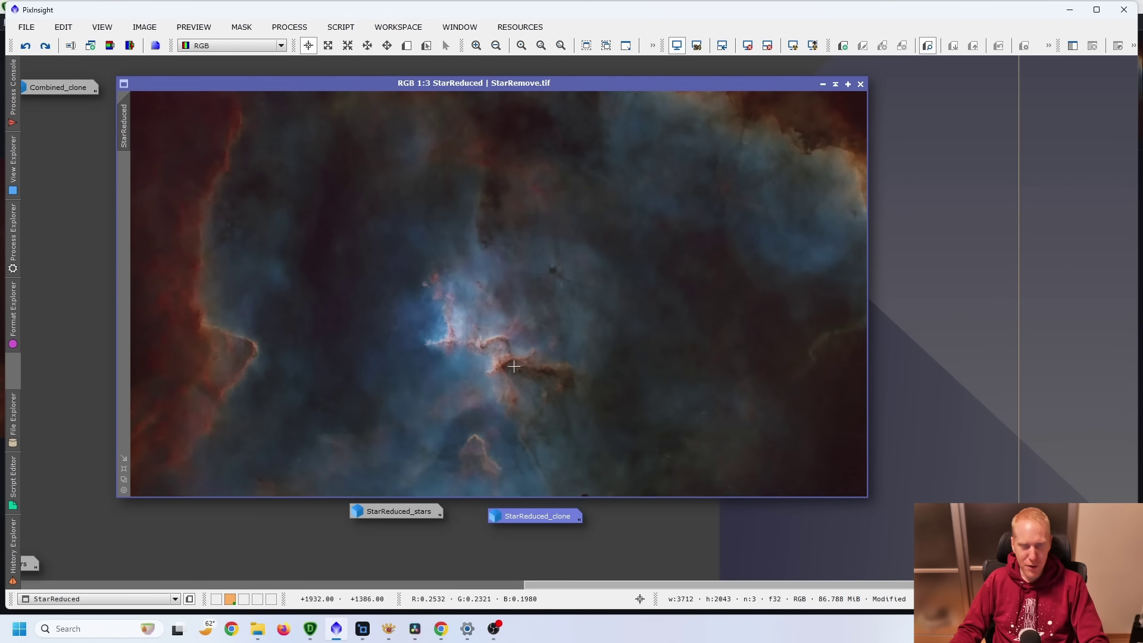
- Inspect the zoomed StarReduced image, then redo its last undone processing step
scroll(473, 345, "up", 3)
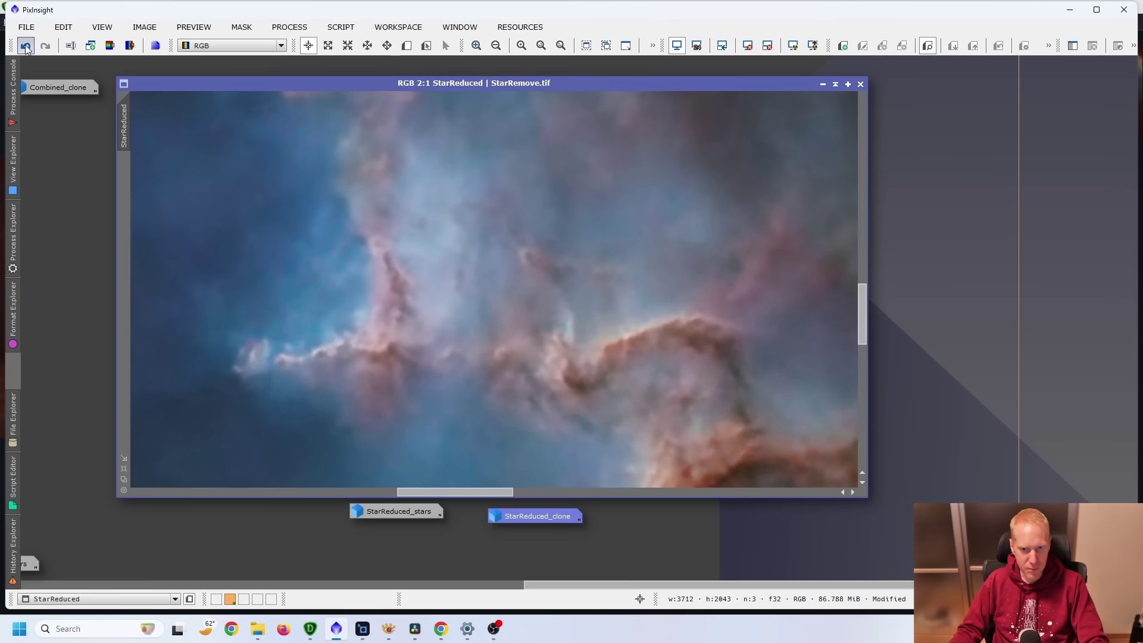
scroll(596, 273, "down", 2)
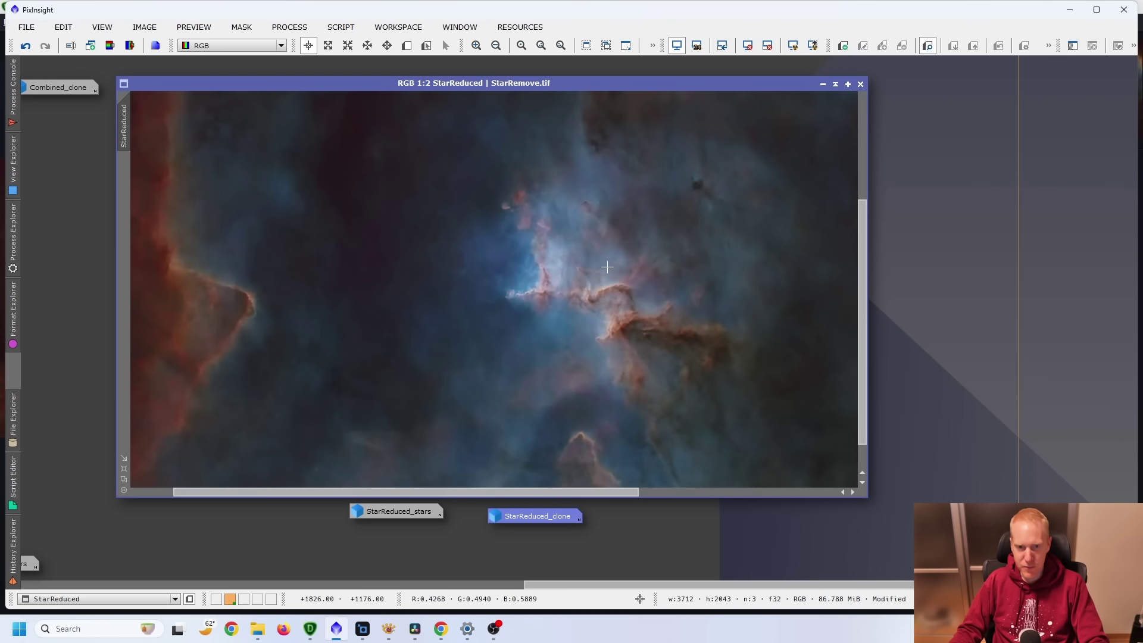
scroll(607, 267, "up", 1)
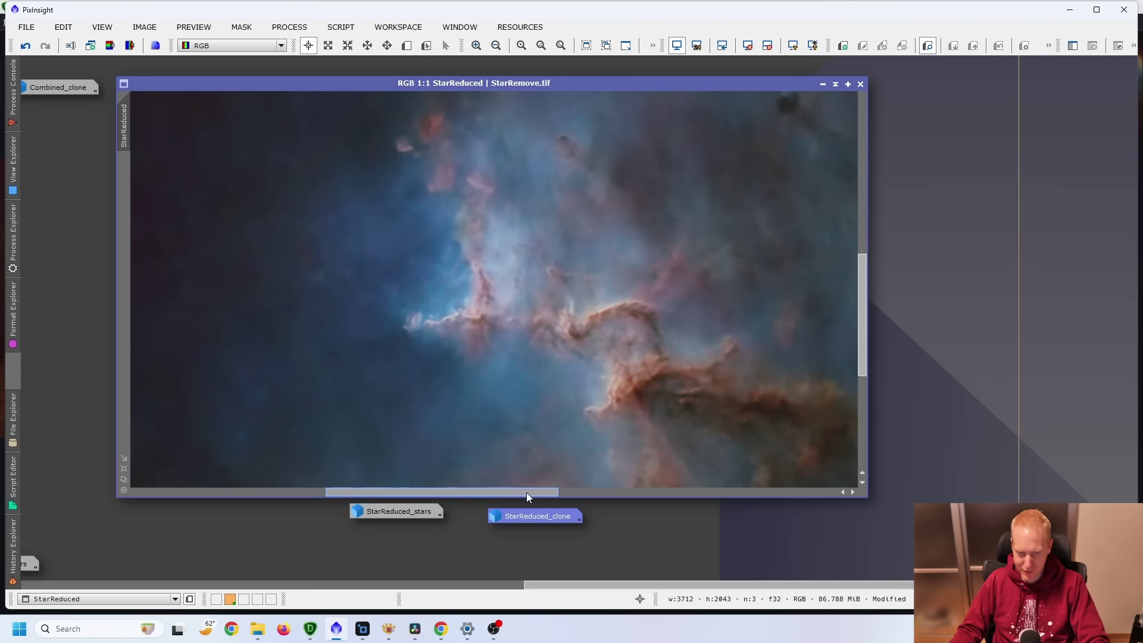
left_click_drag(523, 492, 785, 494)
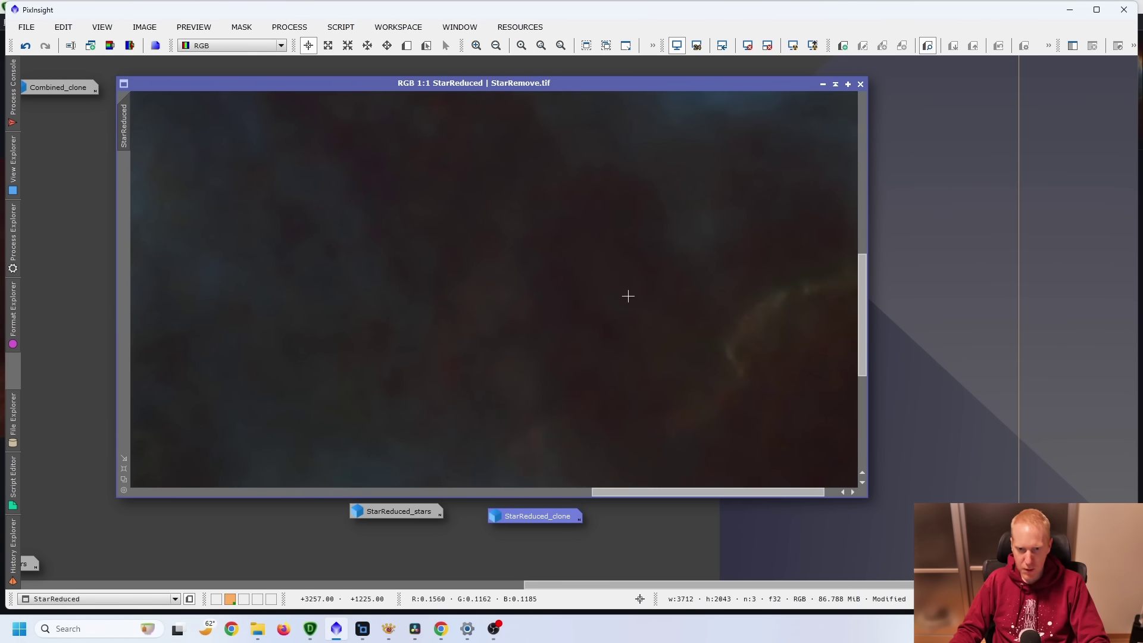
left_click_drag(861, 309, 855, 207)
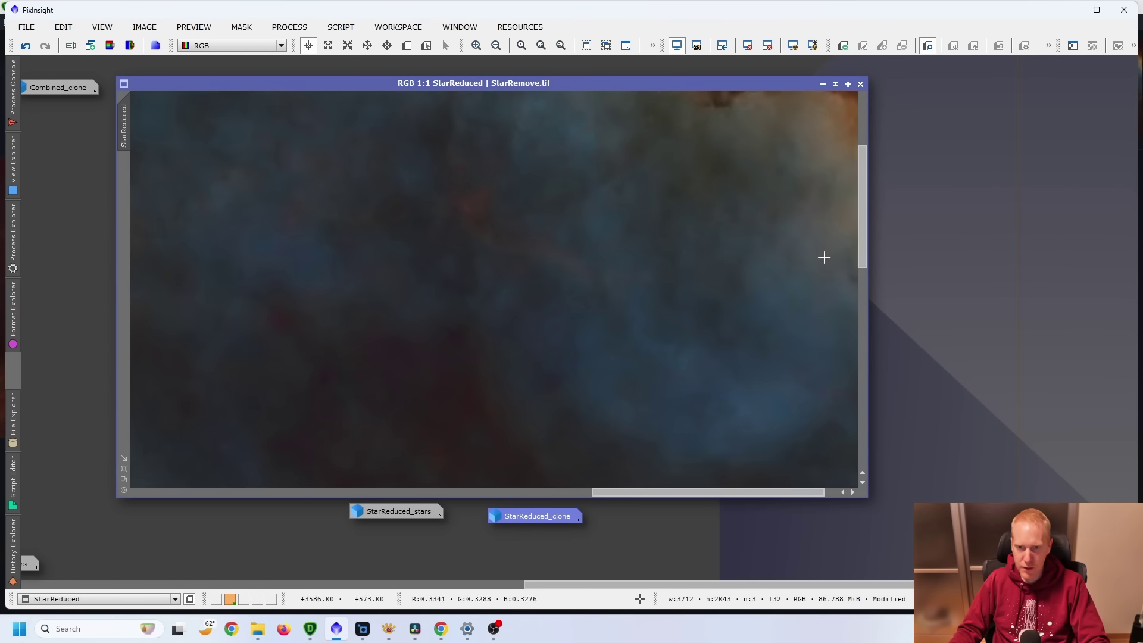
left_click_drag(735, 491, 438, 492)
left_click_drag(867, 216, 867, 305)
scroll(675, 320, "up", 1)
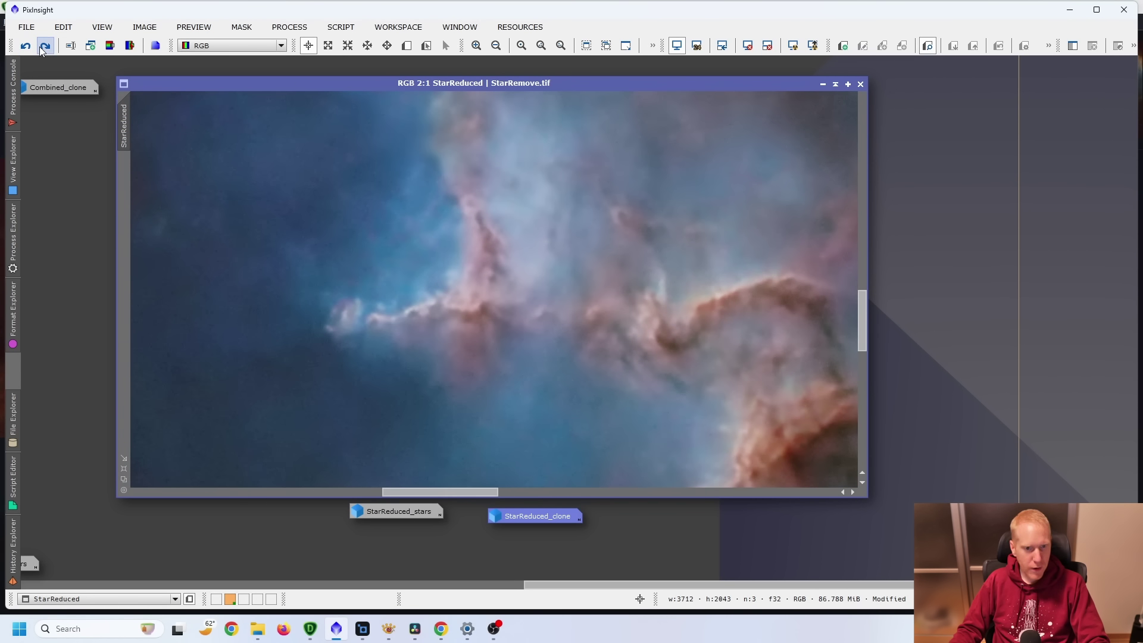
left_click(44, 45)
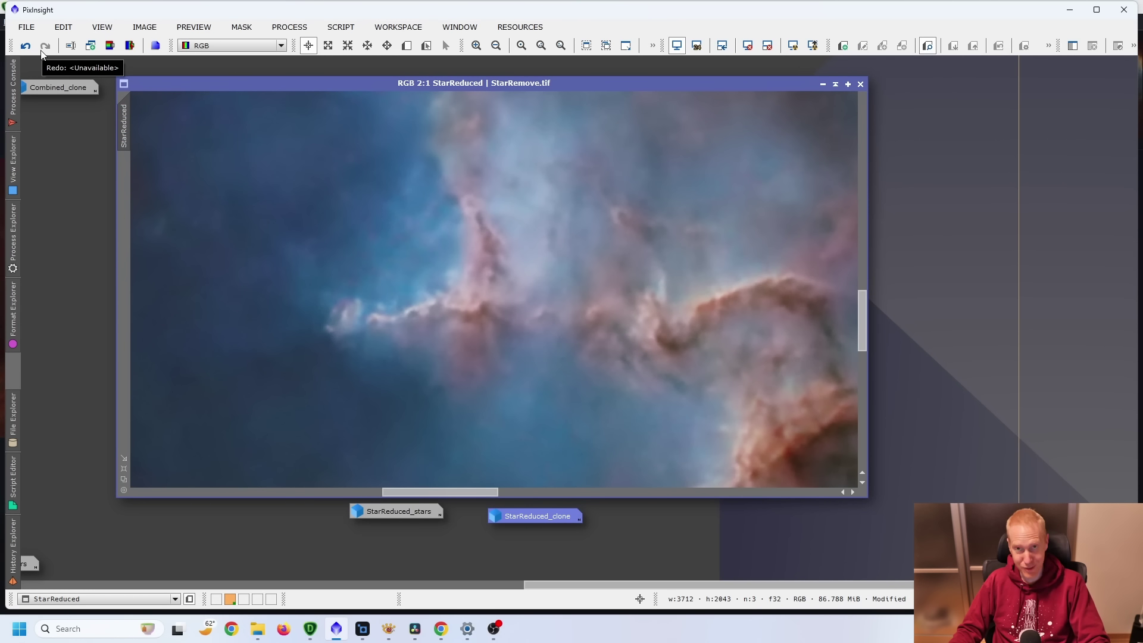
- Open the StarReduced_clone image and redo its last undone processing step
double_click(534, 515)
left_click_drag(133, 184, 708, 83)
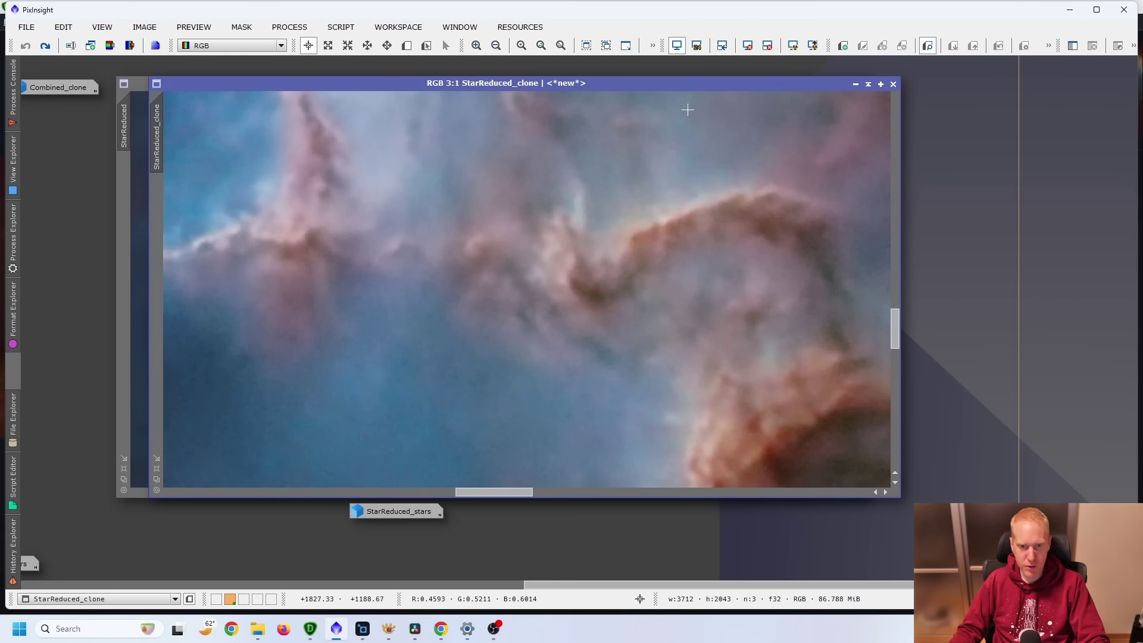
left_click(44, 46)
- Arrange StarReduced at the upper left and the clone window to its right
left_click_drag(359, 77, 444, 223)
left_click(445, 215)
left_click_drag(543, 82, 419, 63)
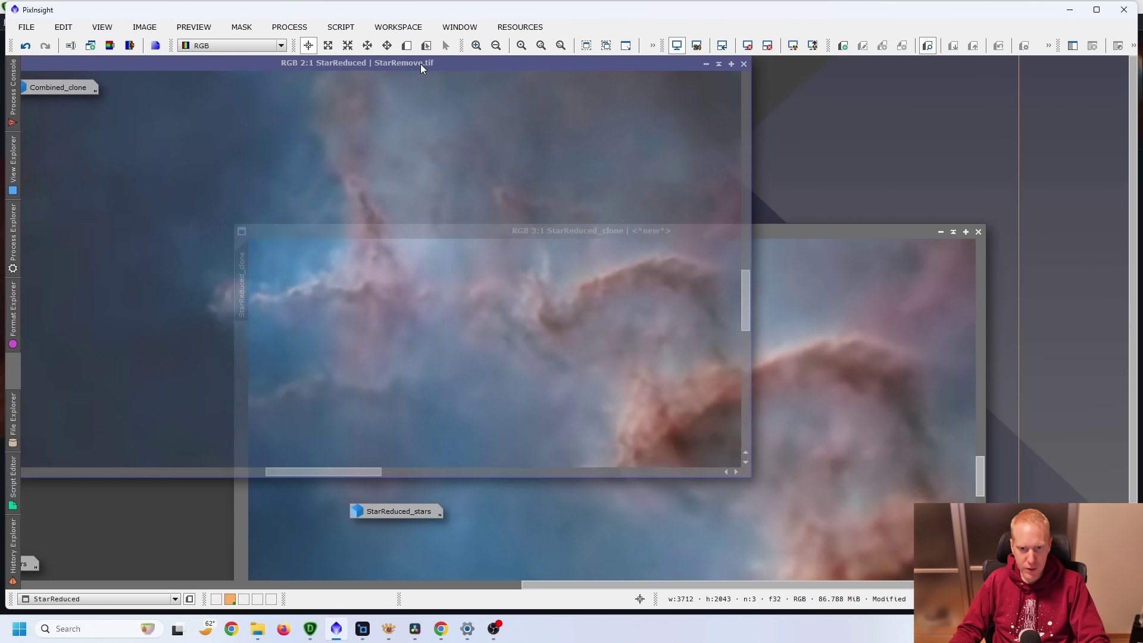
left_click(801, 234)
left_click_drag(787, 240, 952, 255)
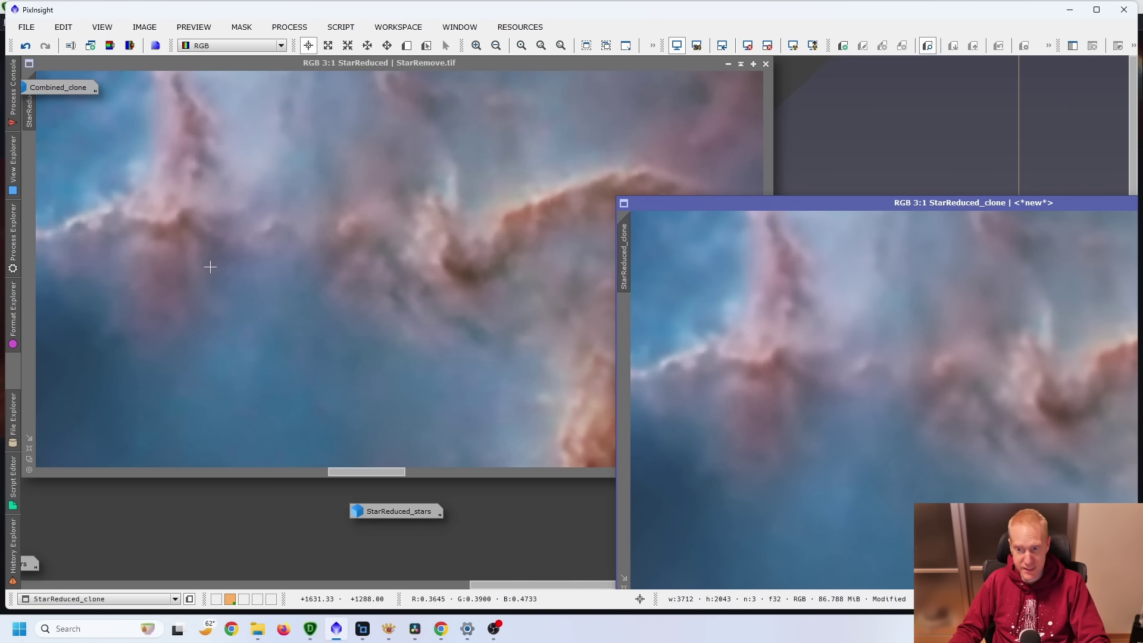
- Move the StarReduced_clone window fully onscreen and stack it beneath the StarReduced window
left_click_drag(863, 202, 531, 161)
left_click_drag(780, 184, 531, 332)
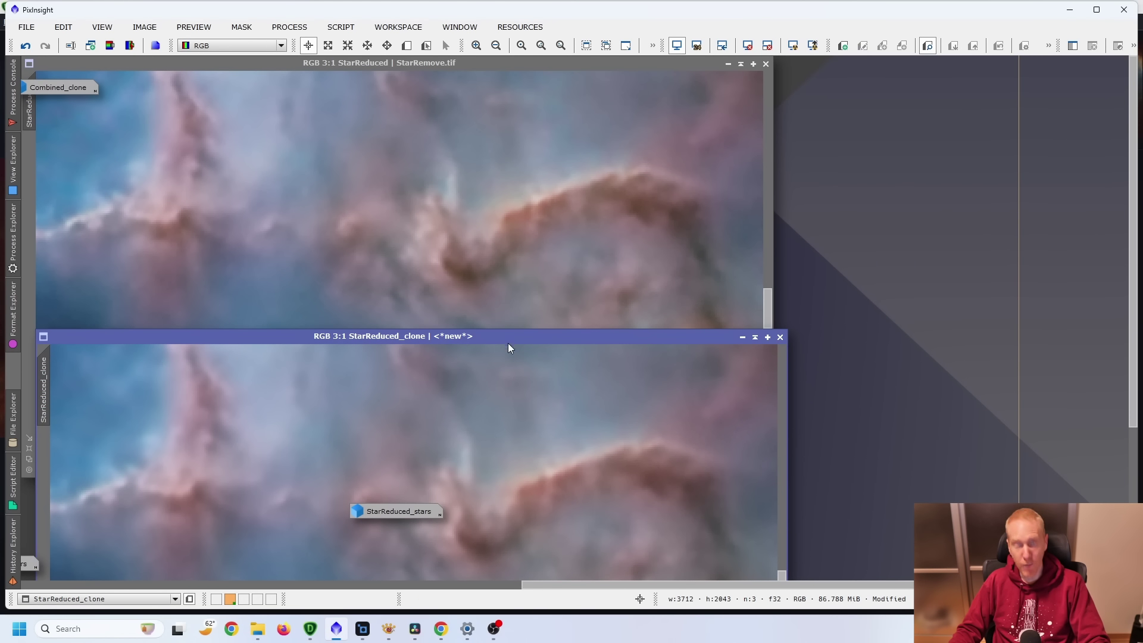